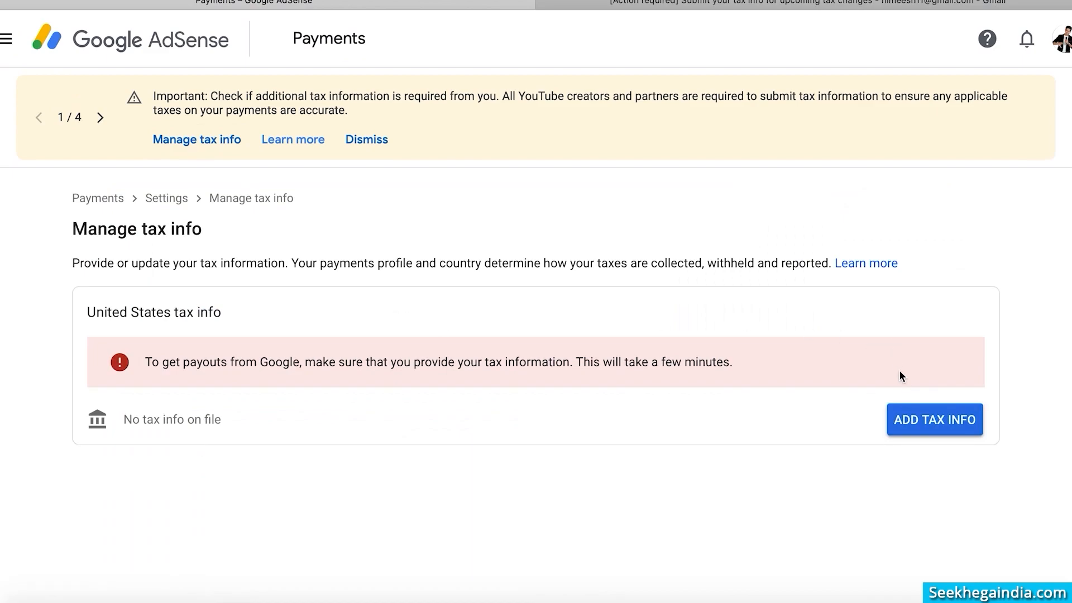
Start adding United States tax info and verify the account by submitting its password
click(922, 422)
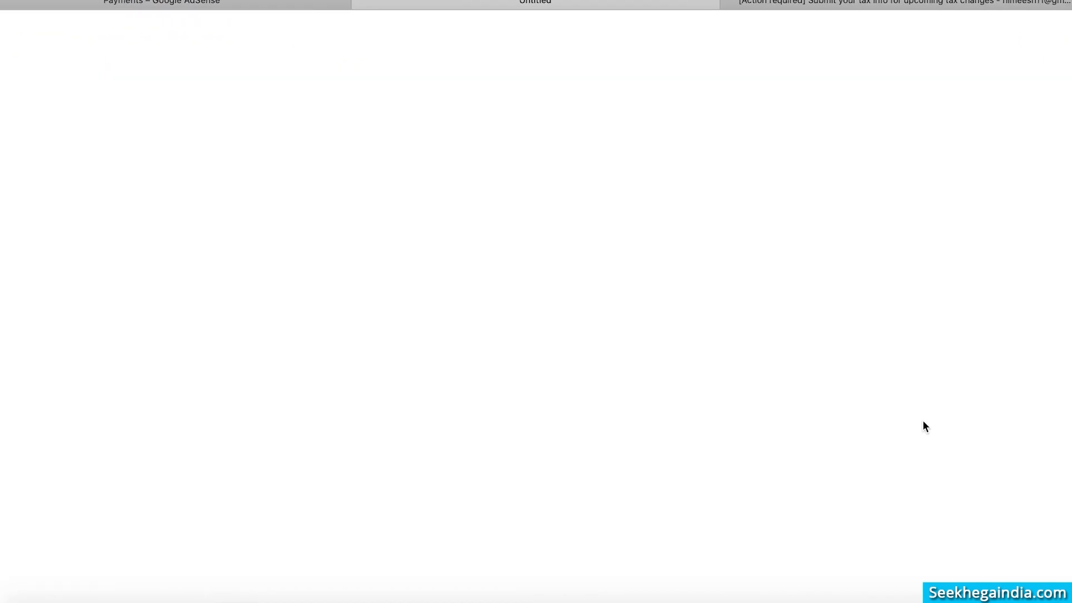
click(473, 385)
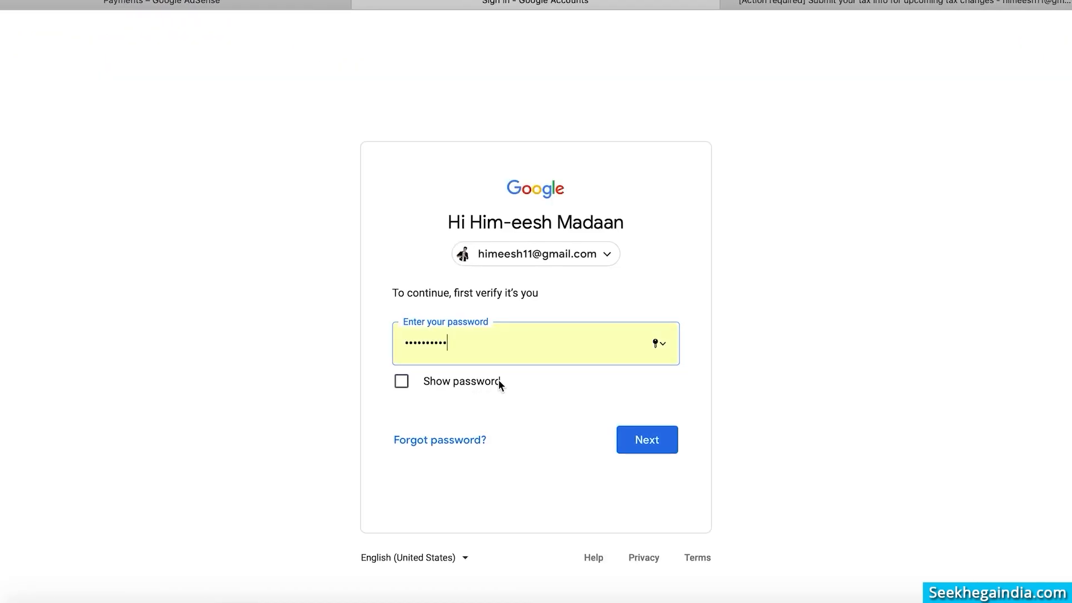
click(657, 445)
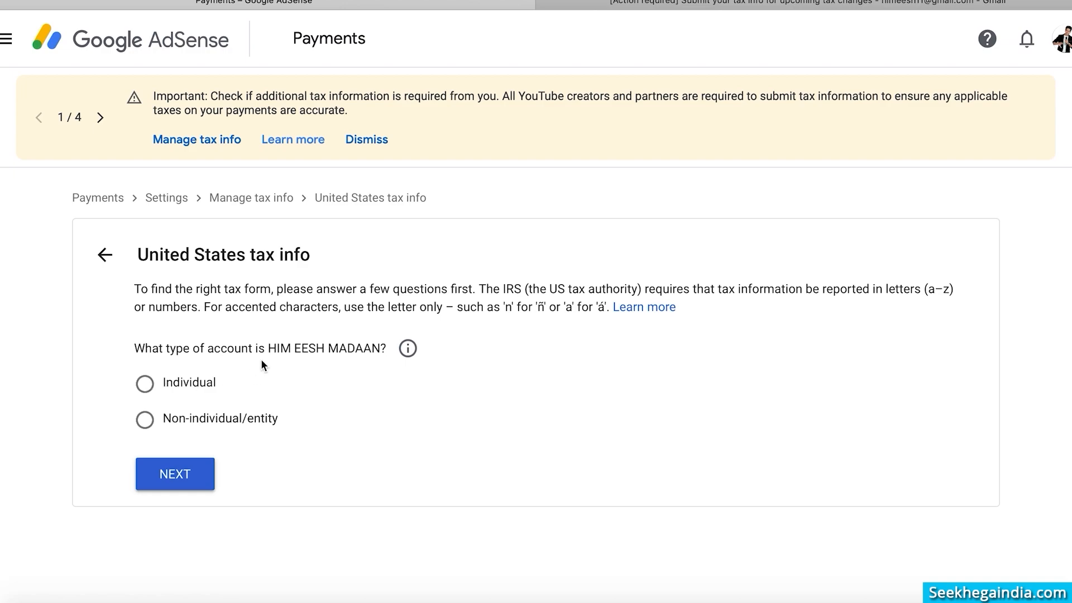
Declare the account type as Individual and answer No to being a citizen or resident of the United States
click(146, 386)
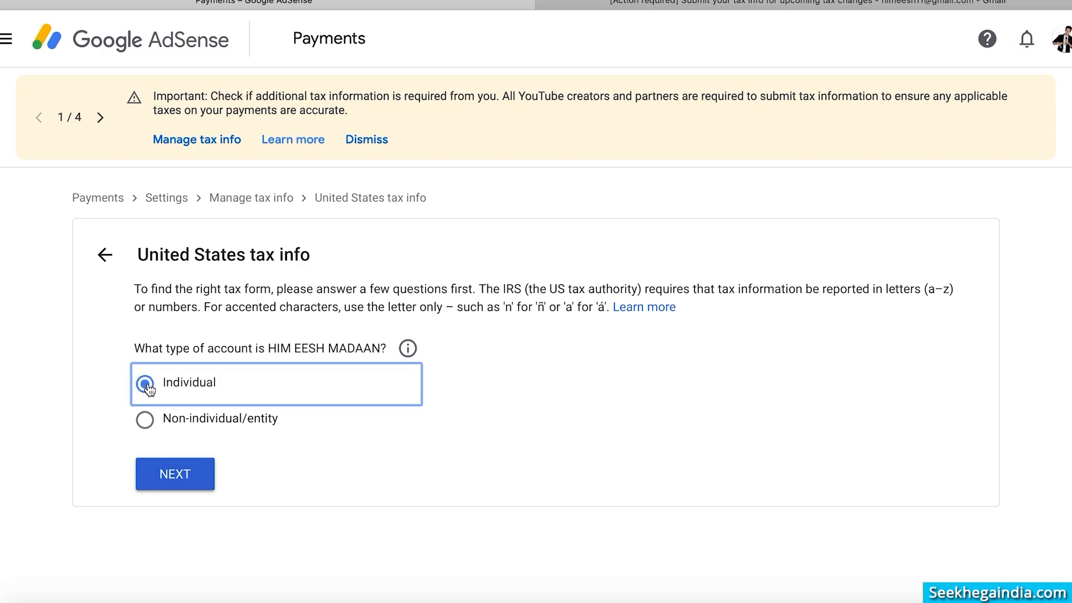
click(180, 478)
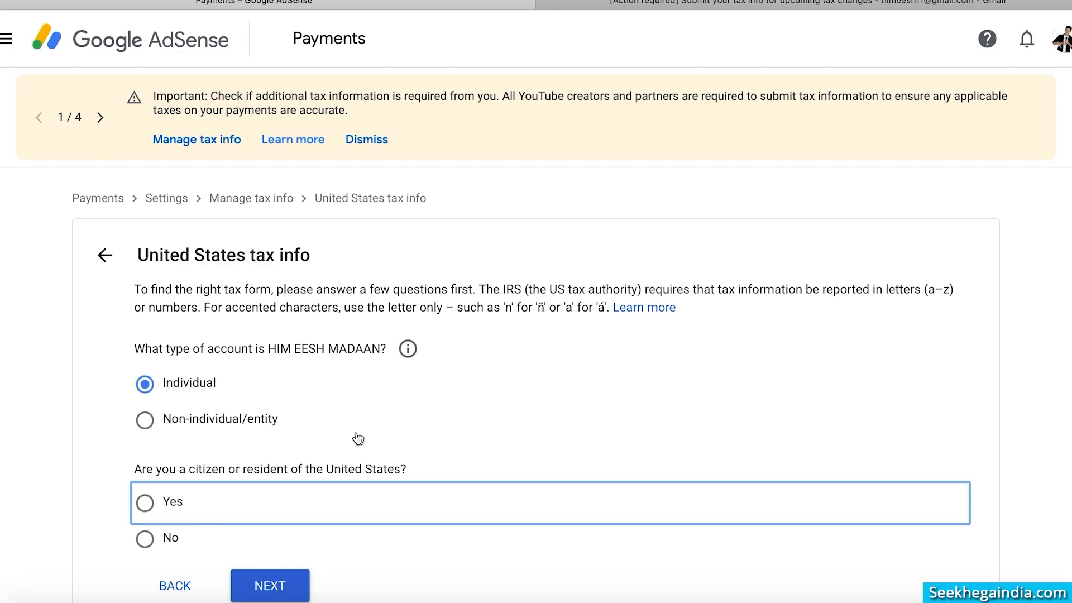
click(145, 539)
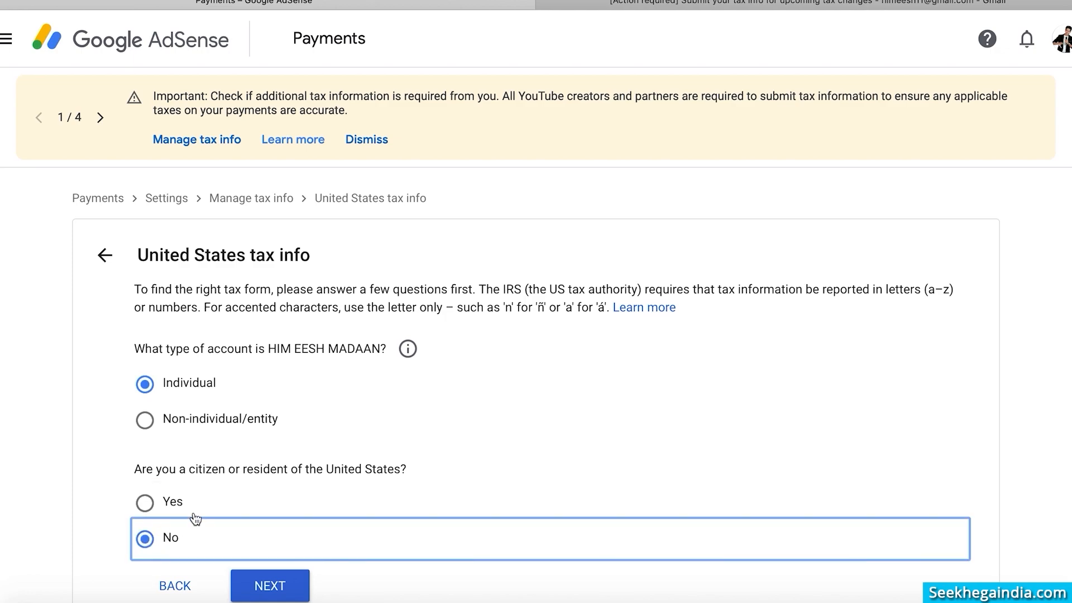
click(275, 585)
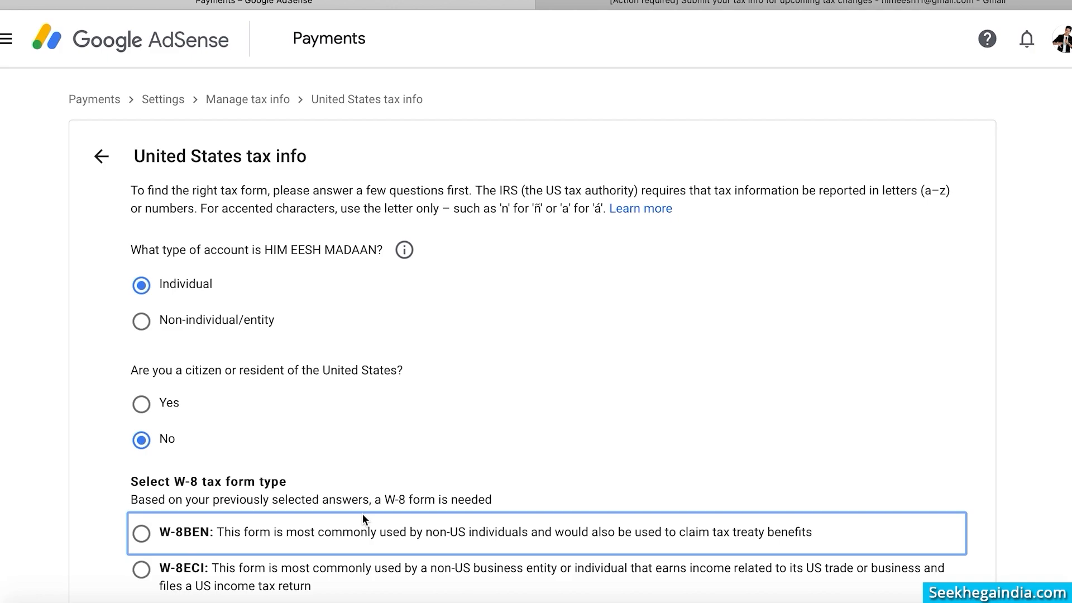
Choose the W-8BEN tax form type and start the form
click(149, 535)
scroll(265, 502, down, 1)
scroll(265, 503, up, 1)
scroll(538, 450, down, 3)
click(192, 503)
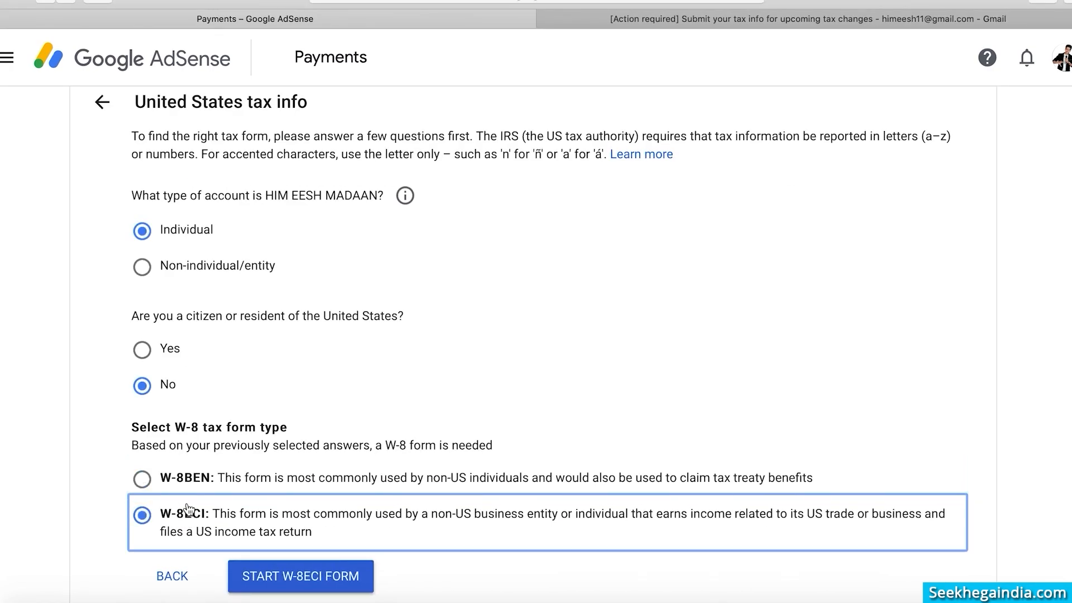
click(183, 490)
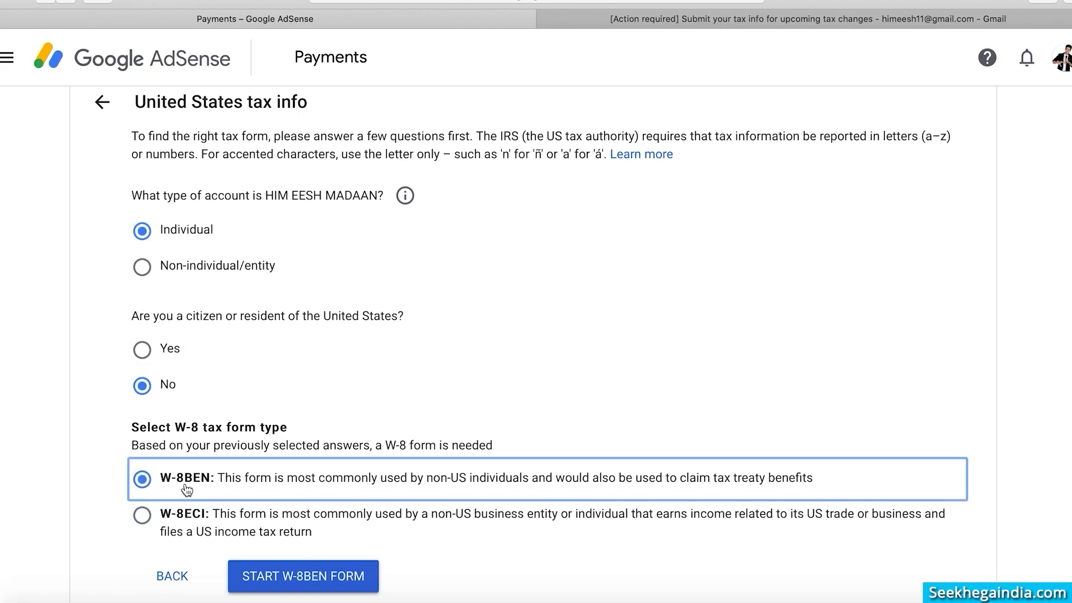
click(313, 582)
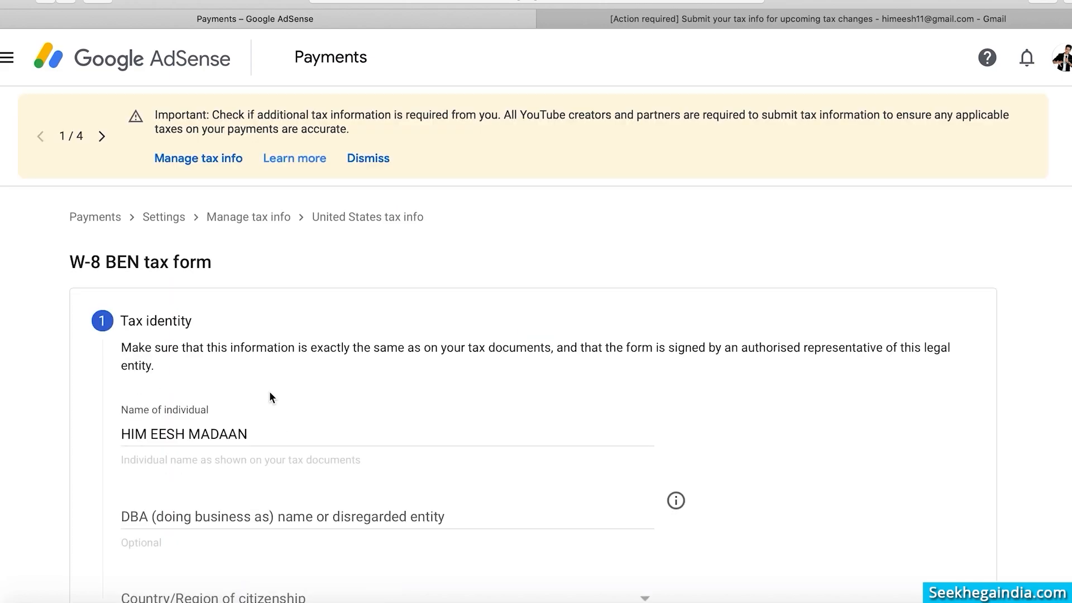
Set the country/region of citizenship to India in the Tax identity section
scroll(270, 393, down, 1)
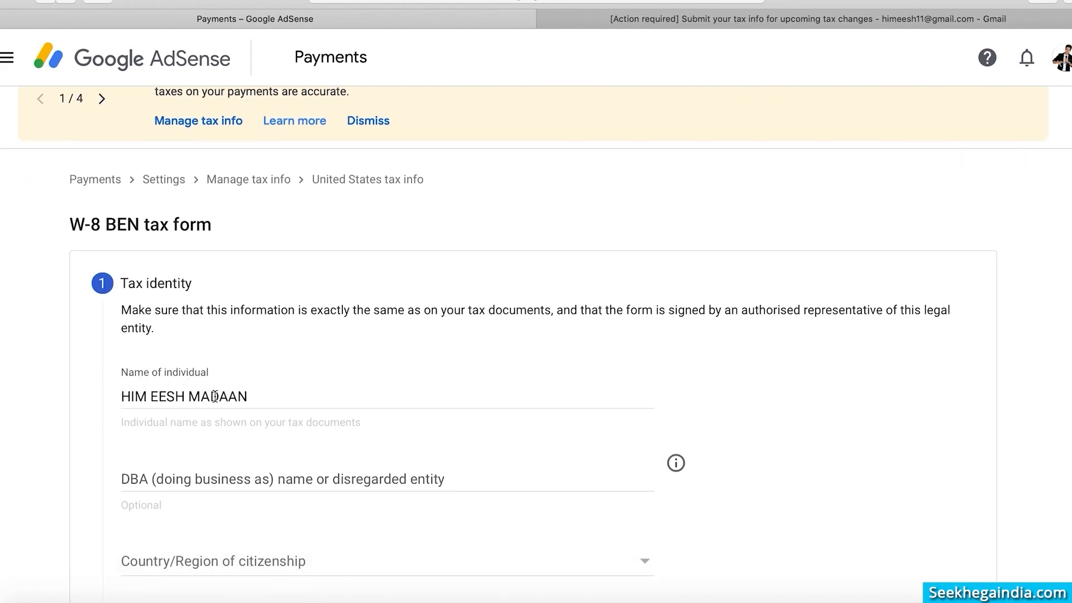
scroll(258, 391, down, 2)
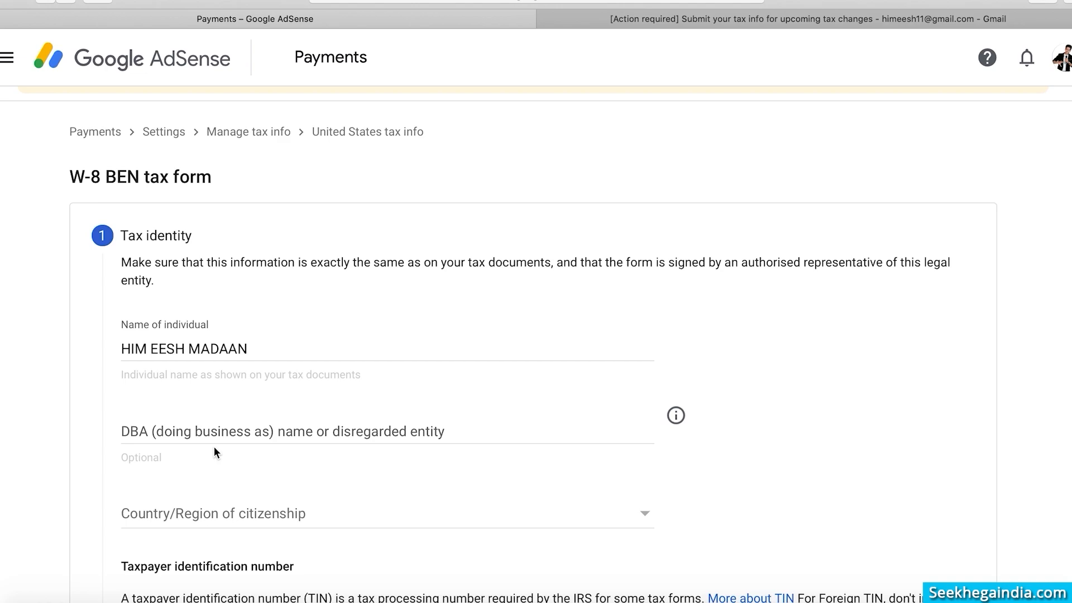
scroll(215, 450, down, 5)
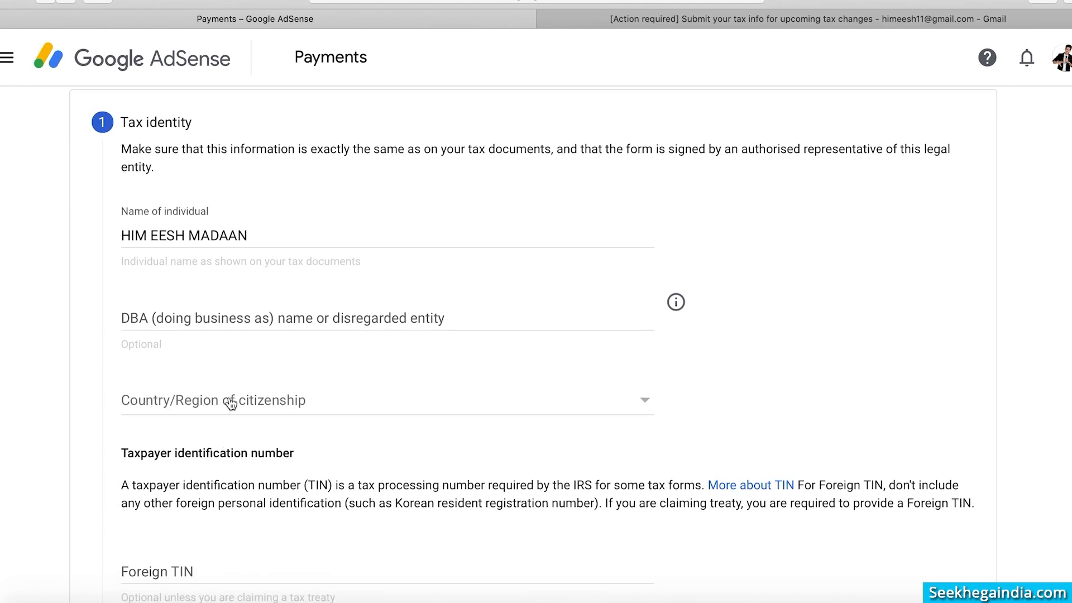
click(231, 403)
text(in)
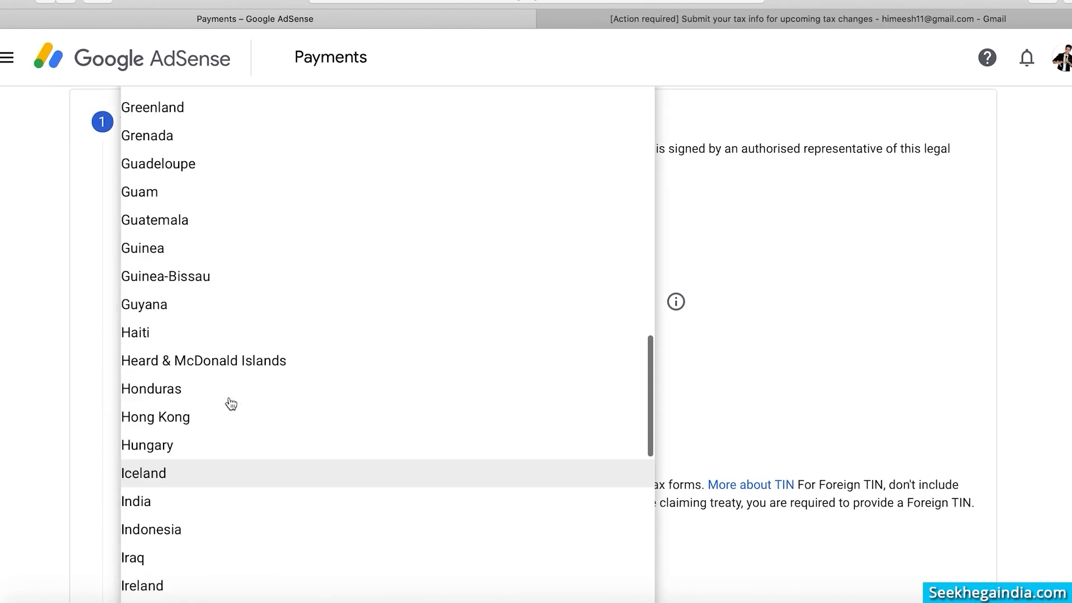
click(144, 503)
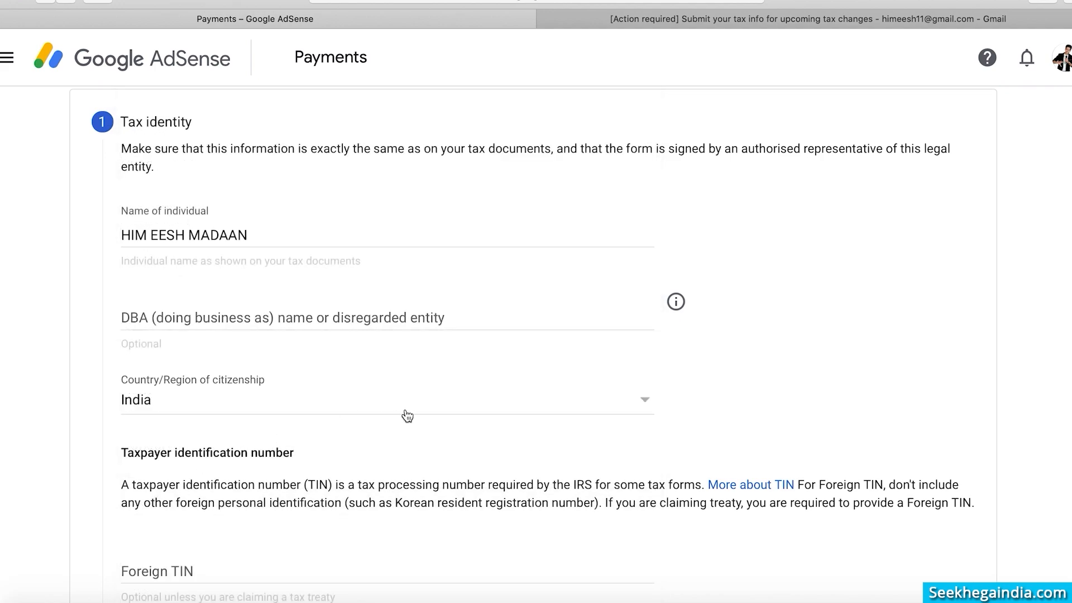
Review the taxpayer identification number section and look up in YouTube Help which ID counts as a Foreign TIN for India
scroll(440, 446, down, 3)
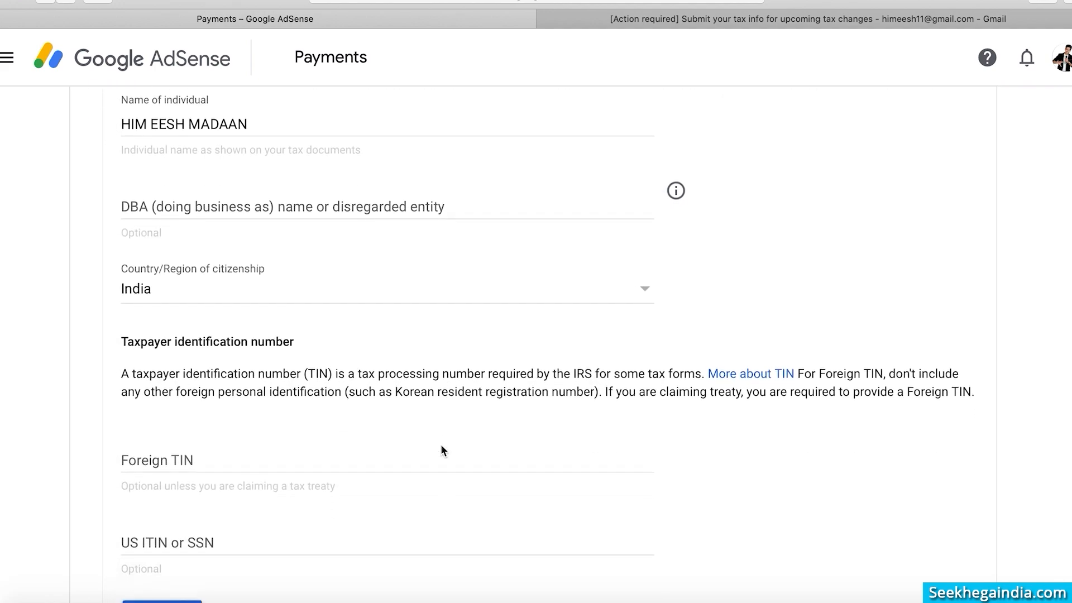
scroll(442, 450, down, 1)
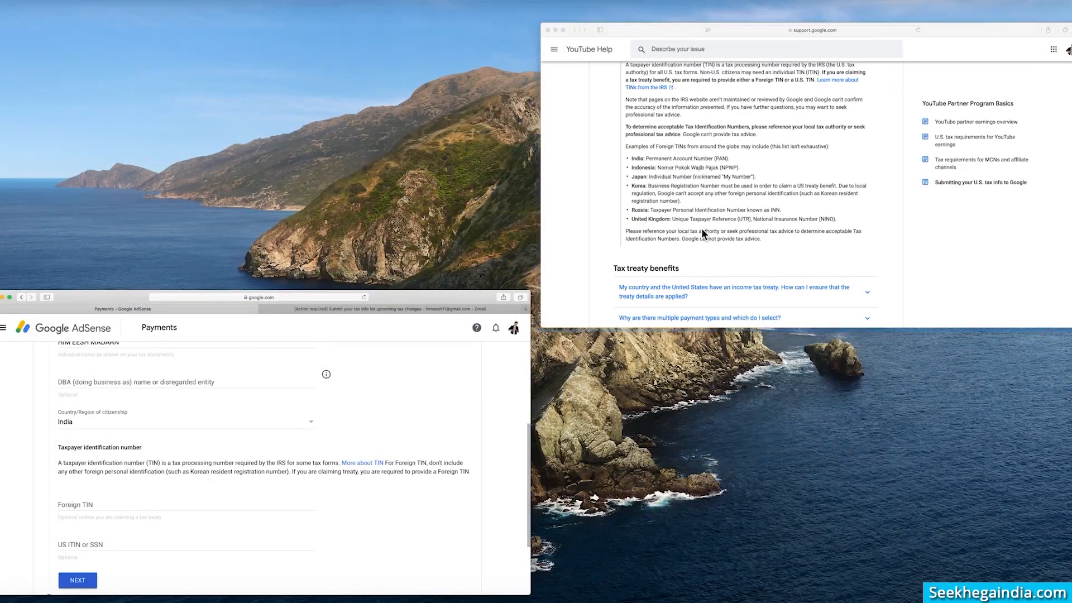
triple_click(862, 144)
click(857, 145)
scroll(660, 160, up, 1)
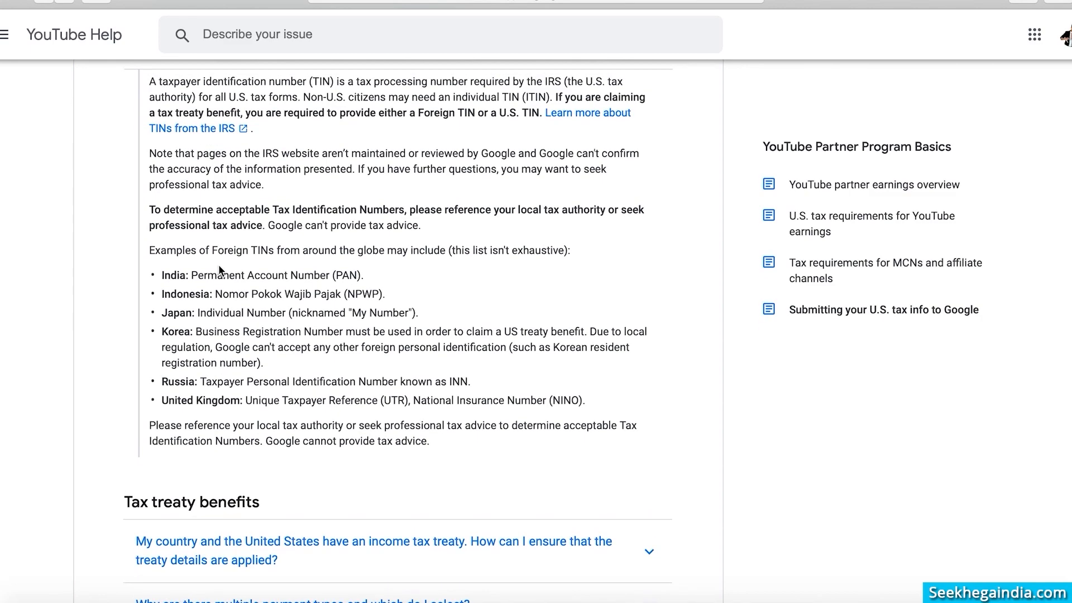
drag(154, 250, 528, 251)
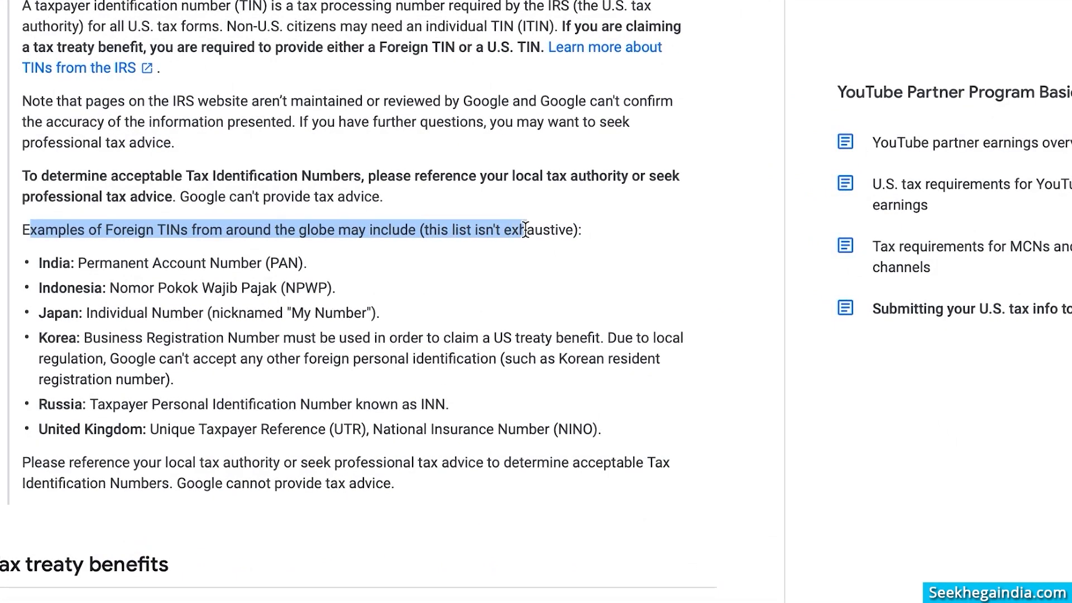
click(545, 219)
drag(35, 261, 342, 263)
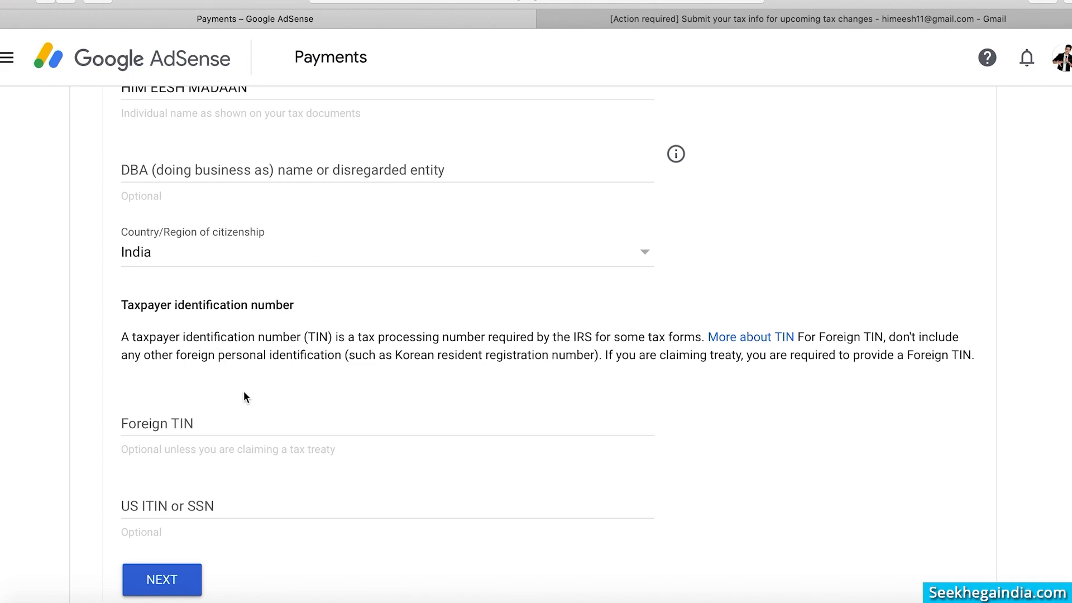
Enter the taxpayer's ID number as the Foreign TIN and continue to the Address section
click(183, 420)
scroll(455, 448, down, 2)
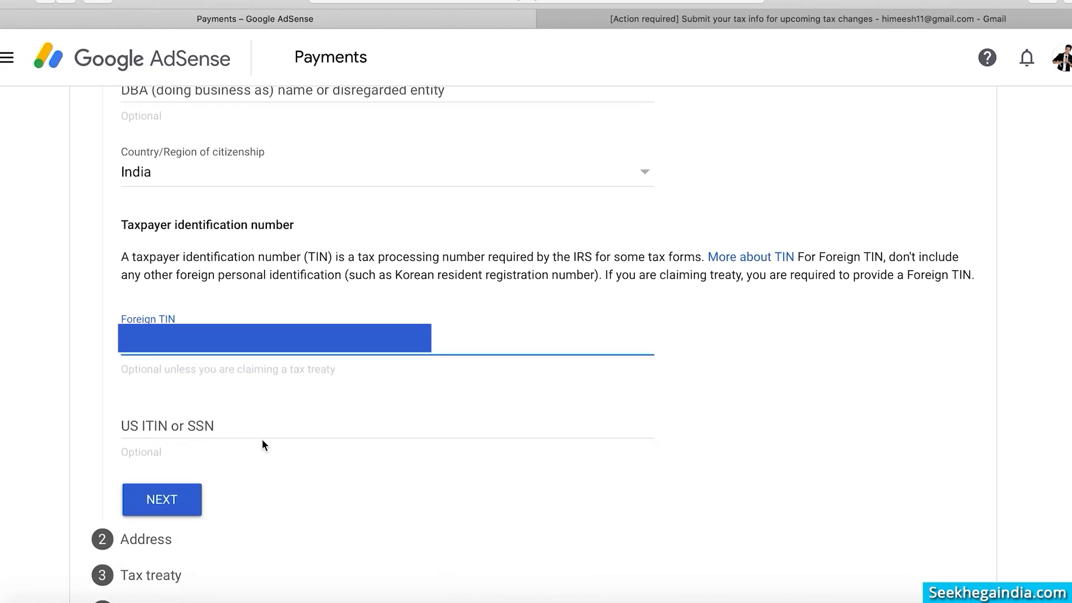
scroll(263, 443, down, 2)
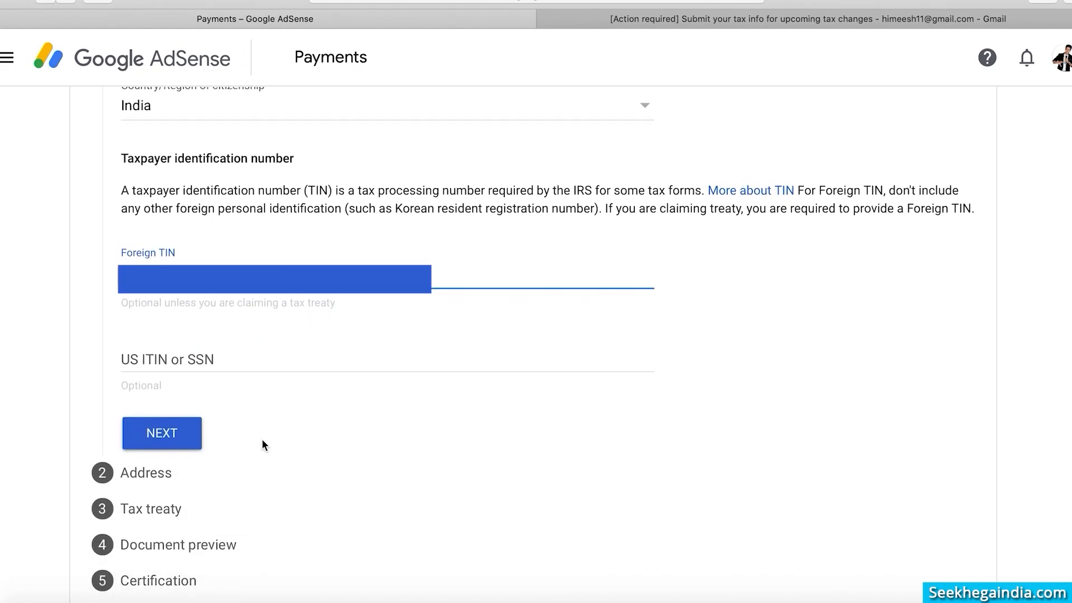
click(178, 438)
Fill in the permanent residence address, including the address lines, town, postal code and state
scroll(325, 433, down, 5)
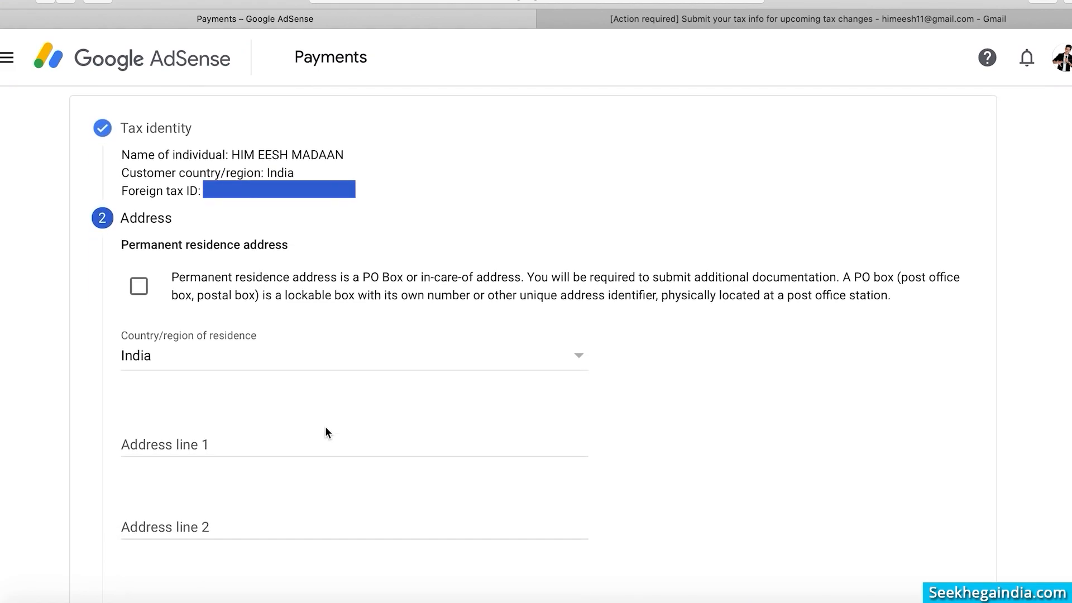
scroll(325, 427, down, 5)
scroll(325, 427, up, 8)
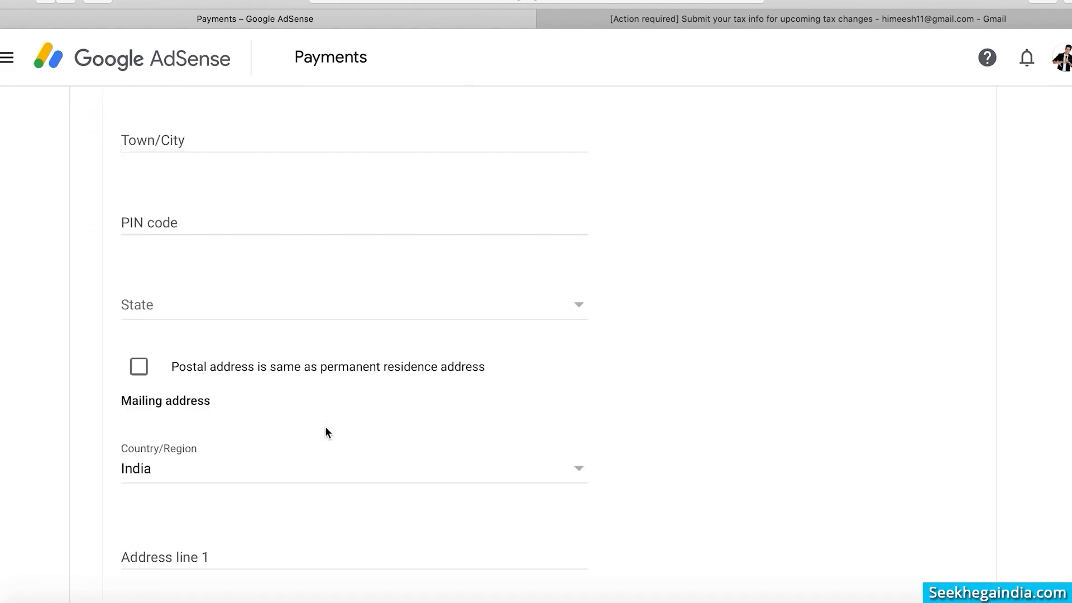
scroll(325, 426, up, 3)
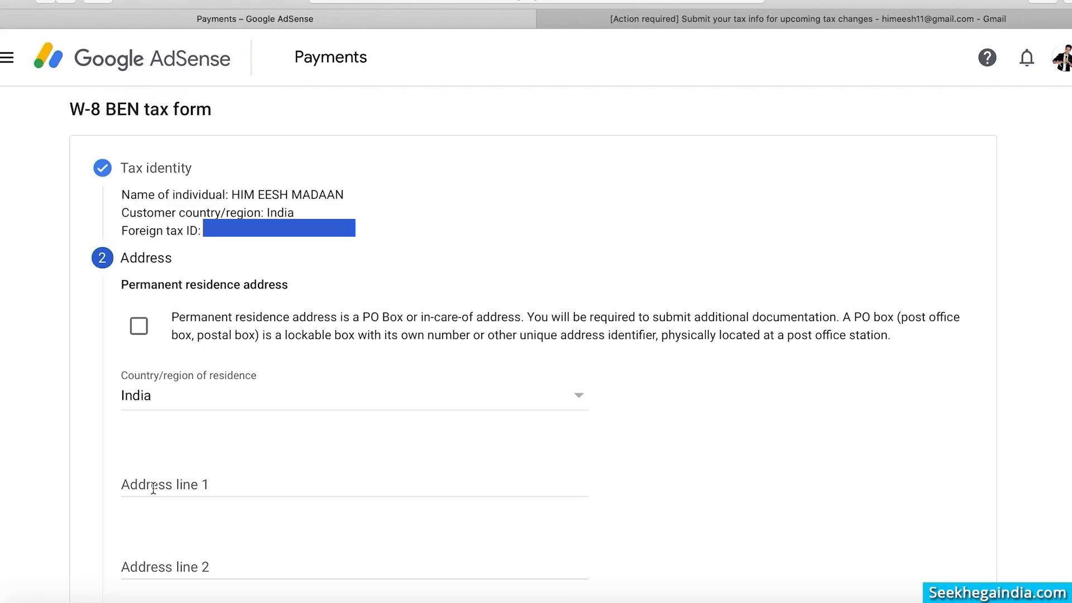
scroll(208, 486, down, 2)
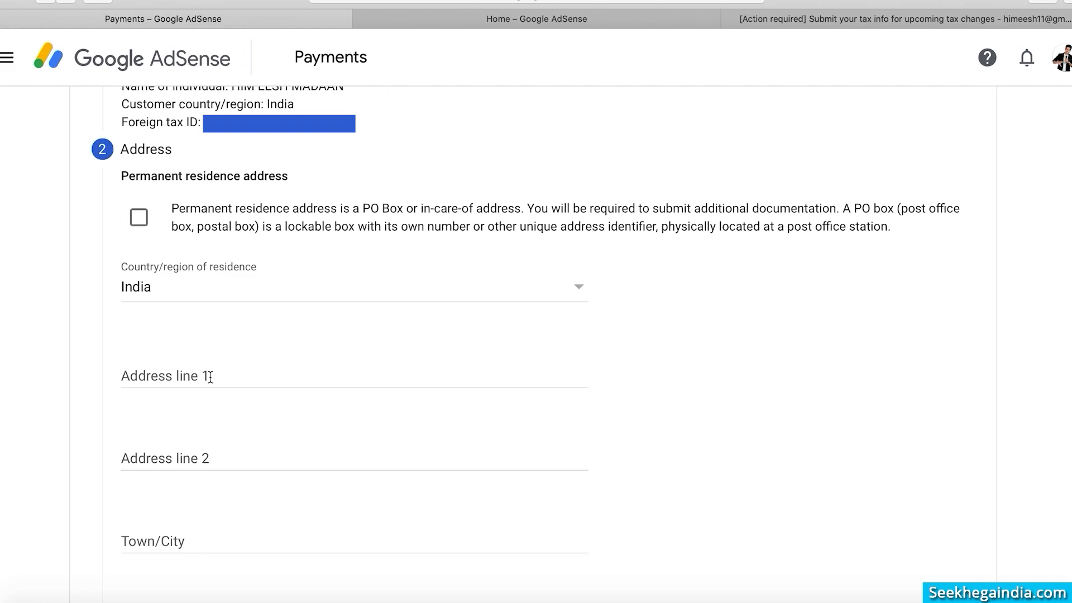
click(195, 377)
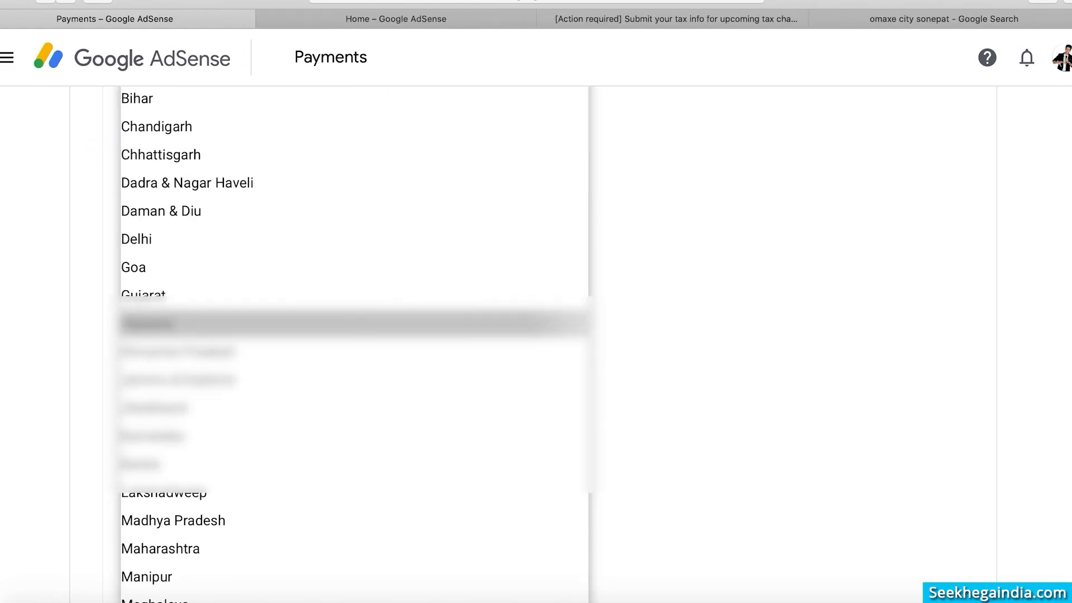
click(162, 321)
Mark the postal address as the same as the permanent residence address and continue to the Tax treaty section
click(138, 237)
click(139, 355)
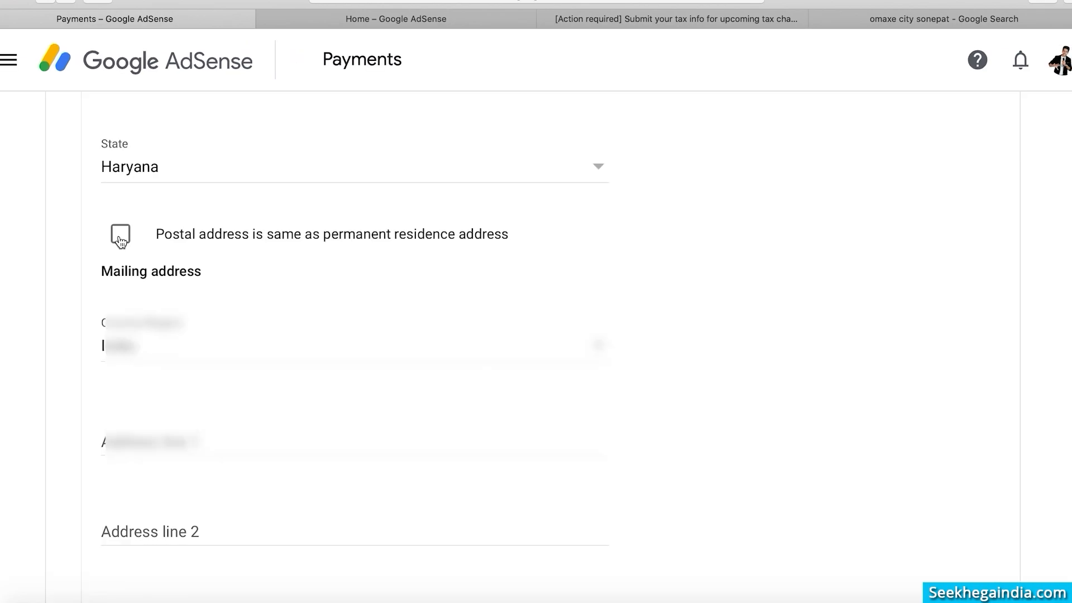
click(120, 235)
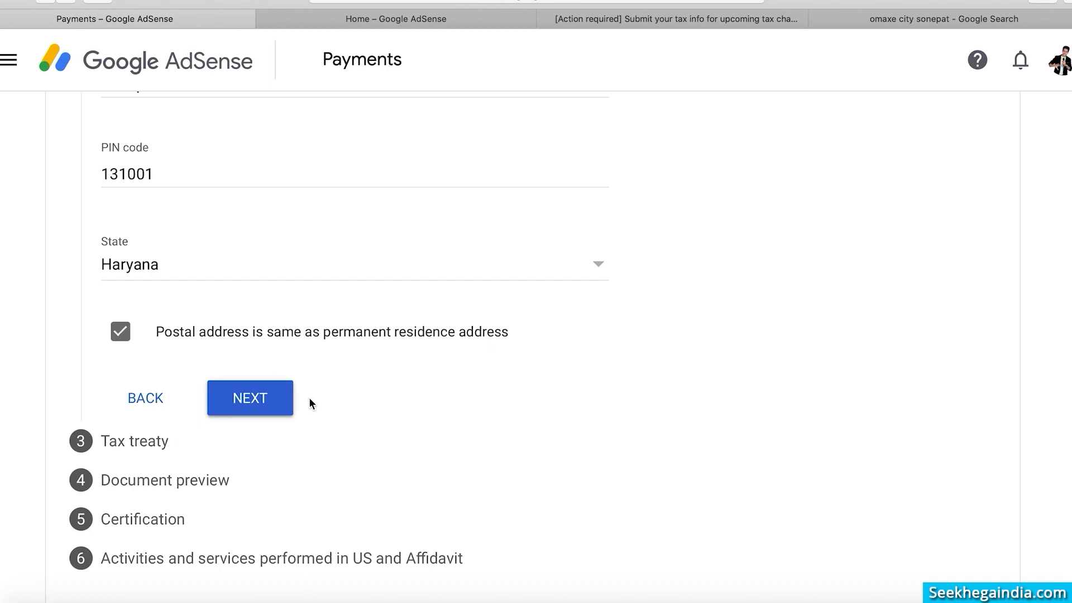
click(260, 398)
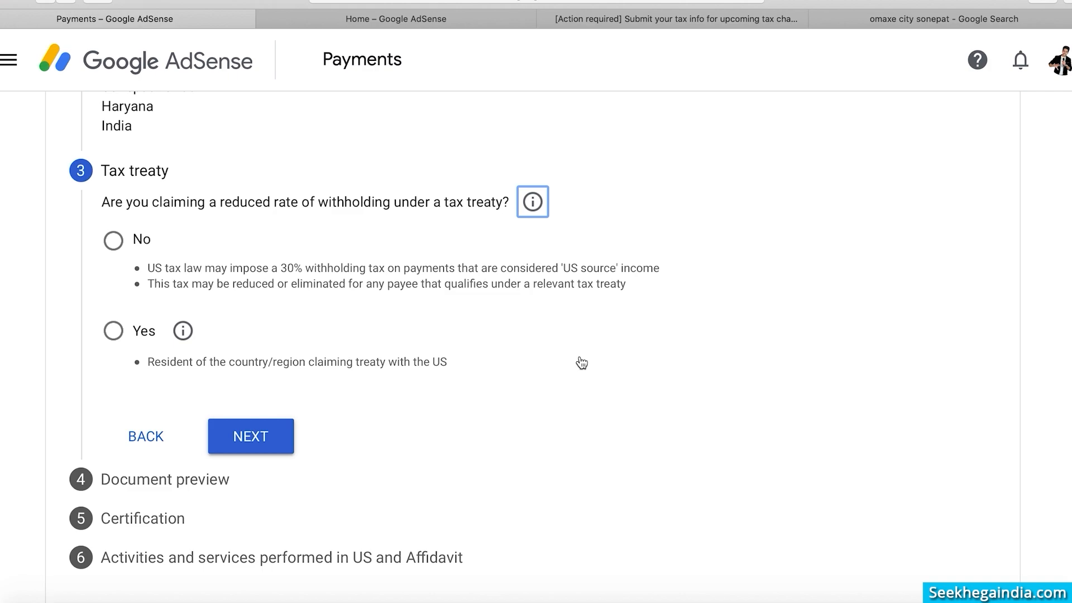
Claim a reduced withholding rate under a tax treaty as a resident of a treaty country, with India as the country/region
click(113, 332)
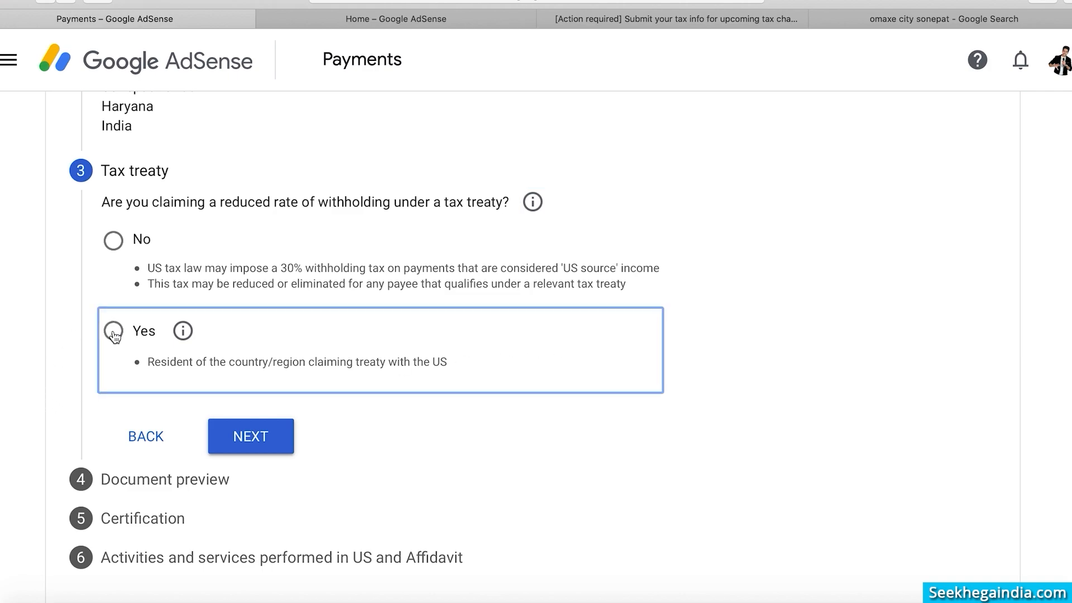
scroll(363, 378, down, 1)
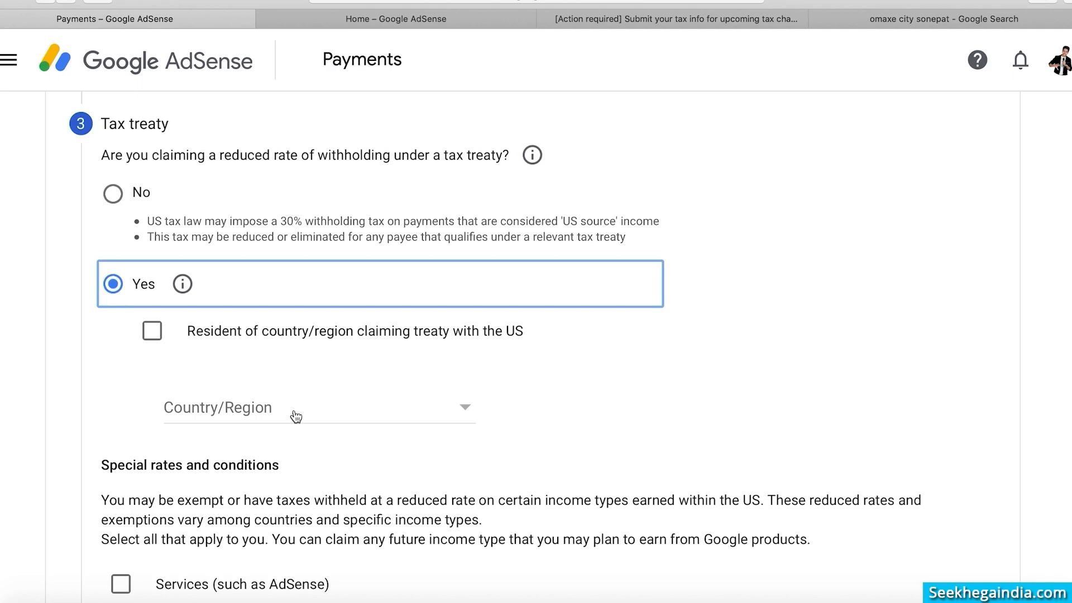
click(152, 333)
click(266, 405)
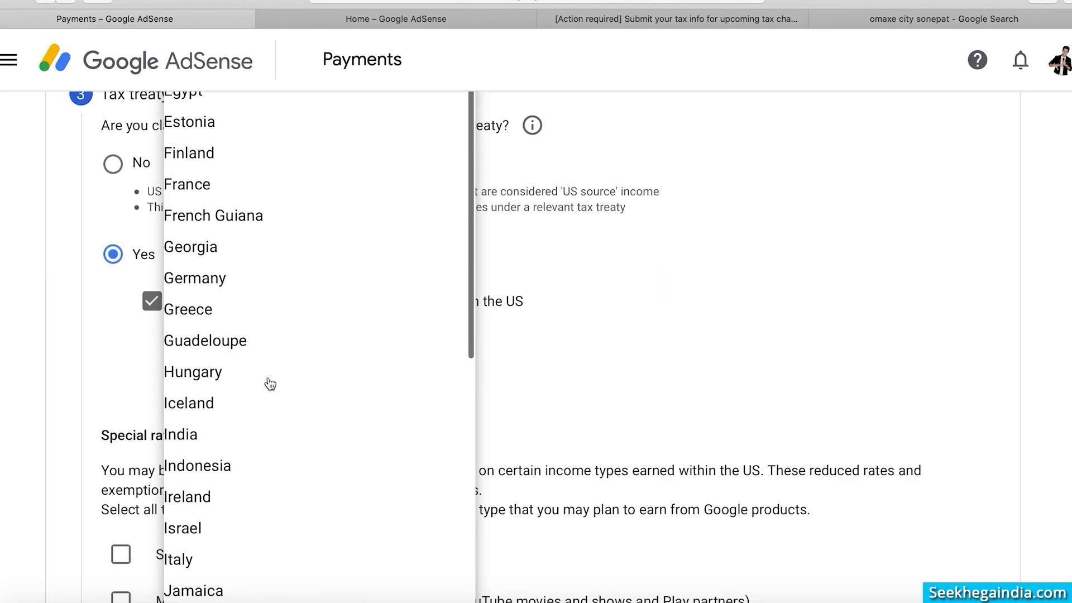
click(213, 432)
scroll(585, 397, down, 5)
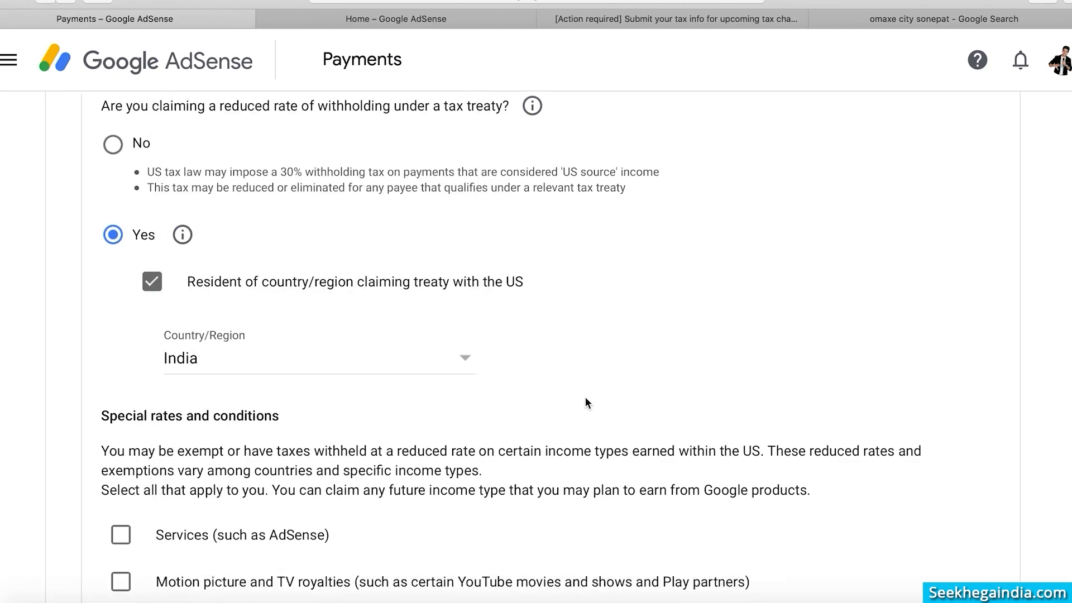
scroll(585, 397, down, 2)
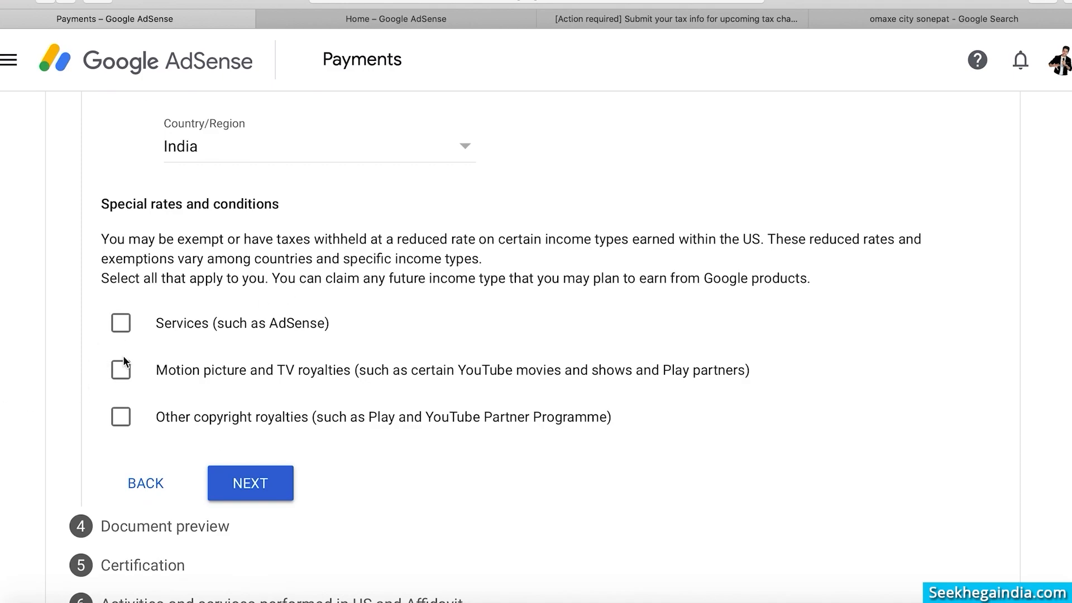
Select Services (such as AdSense) as an income type and set its treaty article to Article 7 and paragraph 1
click(122, 323)
scroll(297, 346, down, 2)
click(296, 335)
click(288, 362)
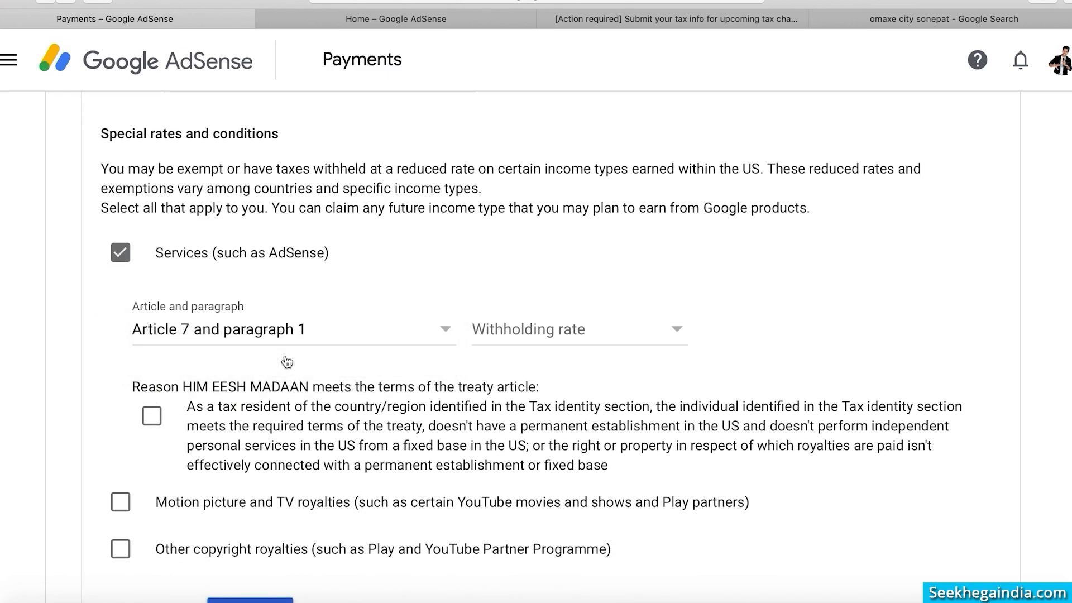
Set the Services withholding rate to 0% (reduced treaty rate) and confirm the reason for meeting the treaty article's terms
click(624, 339)
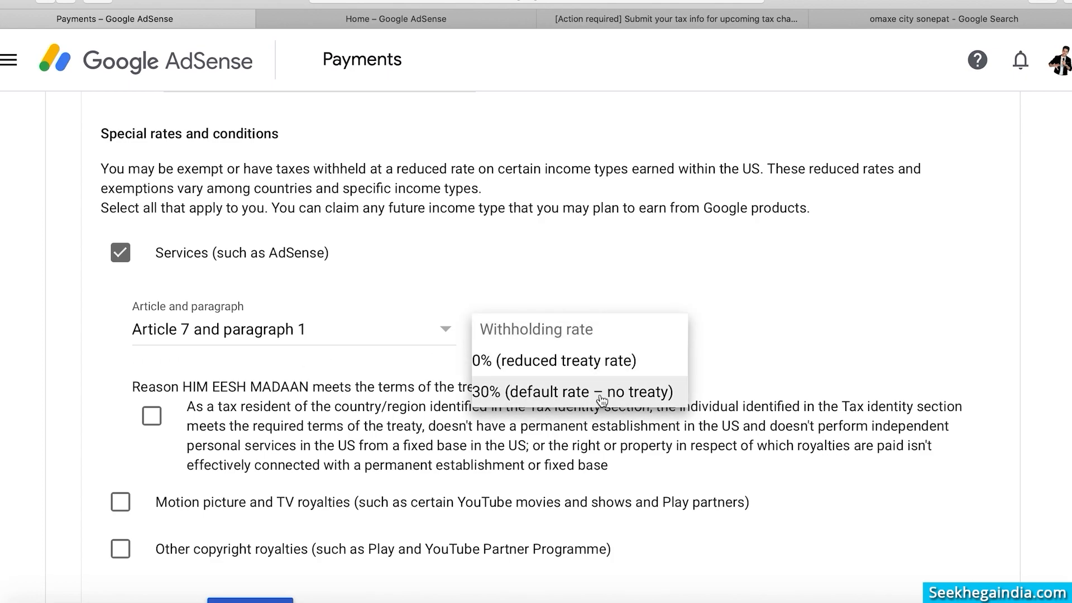
click(562, 362)
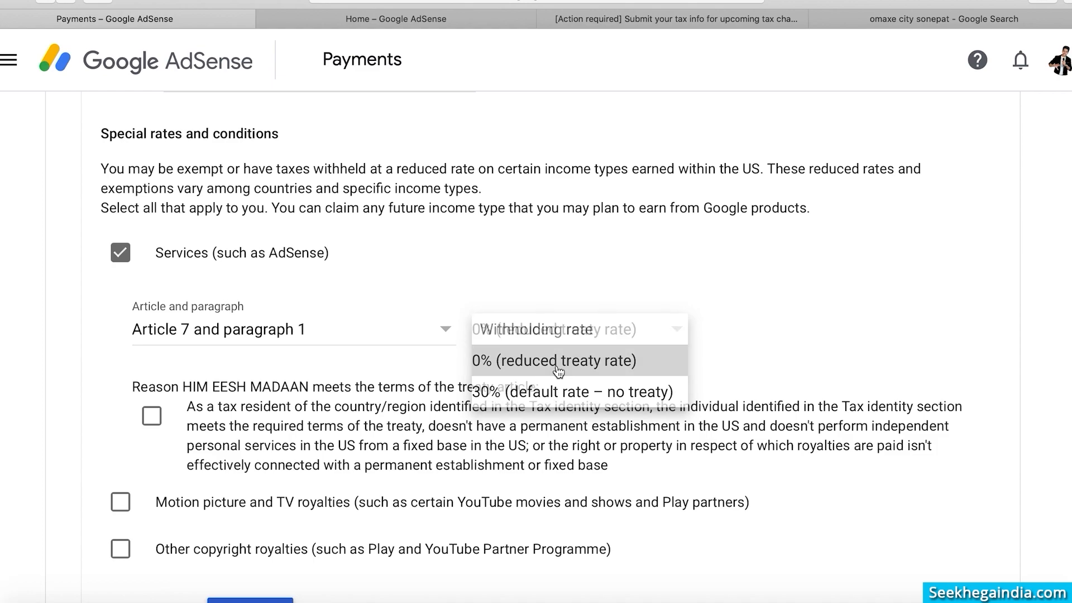
click(641, 332)
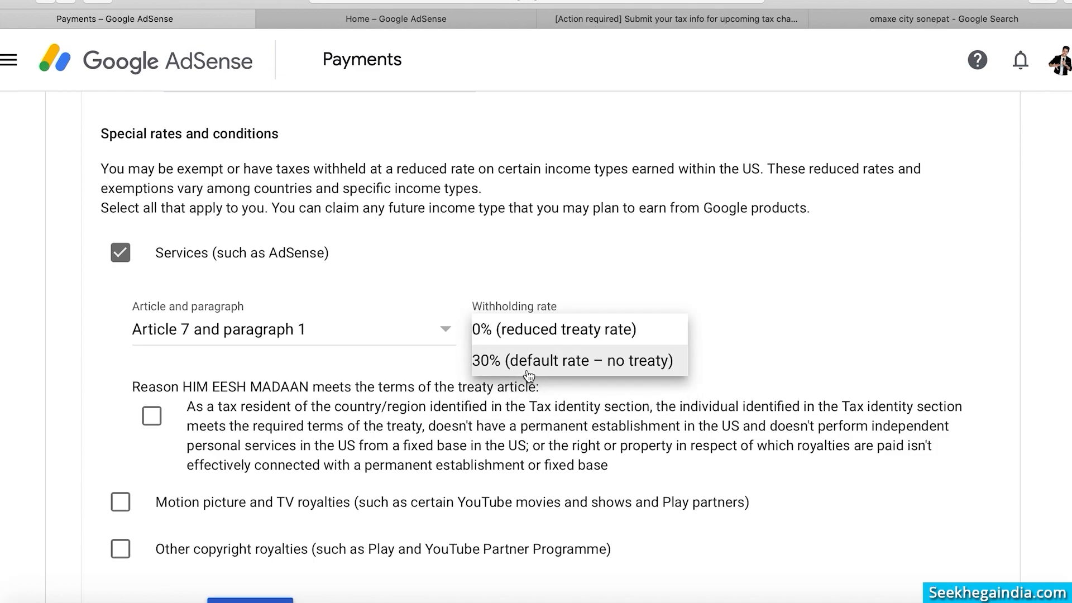
click(596, 343)
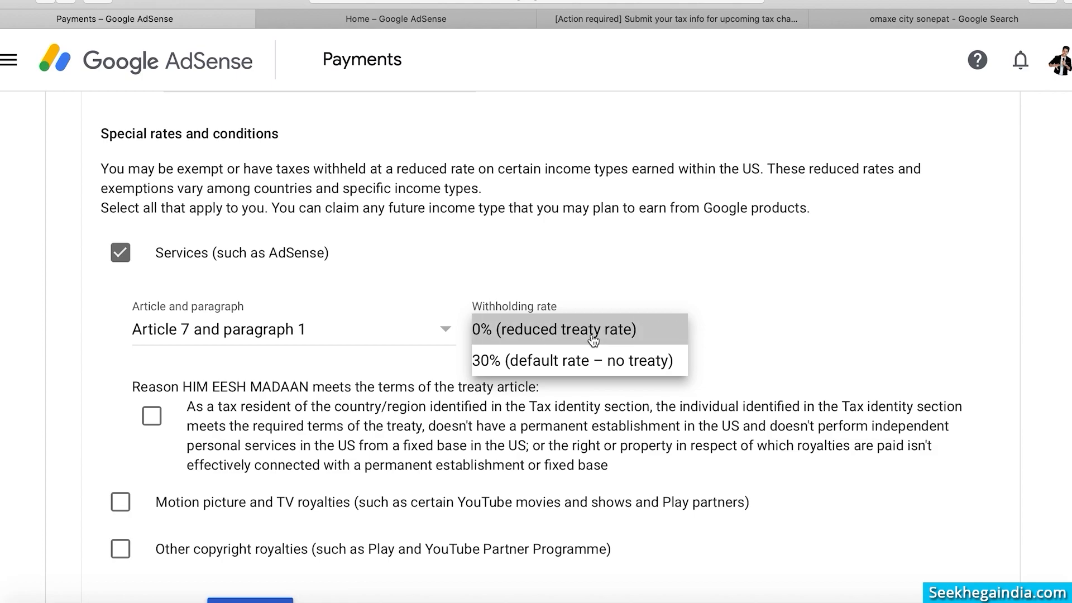
scroll(756, 325, down, 2)
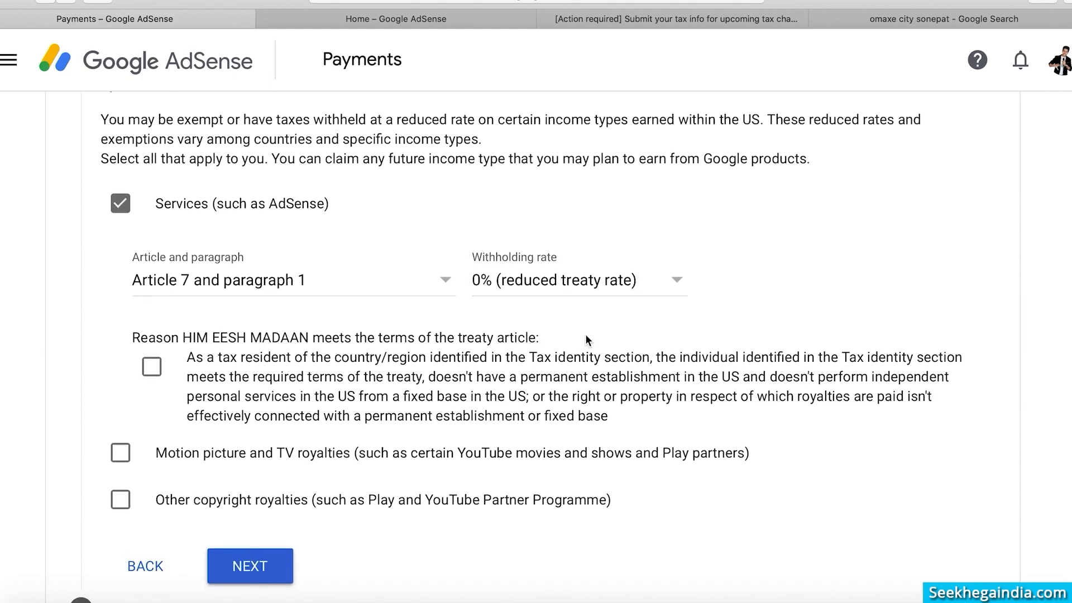
click(152, 367)
scroll(222, 394, down, 4)
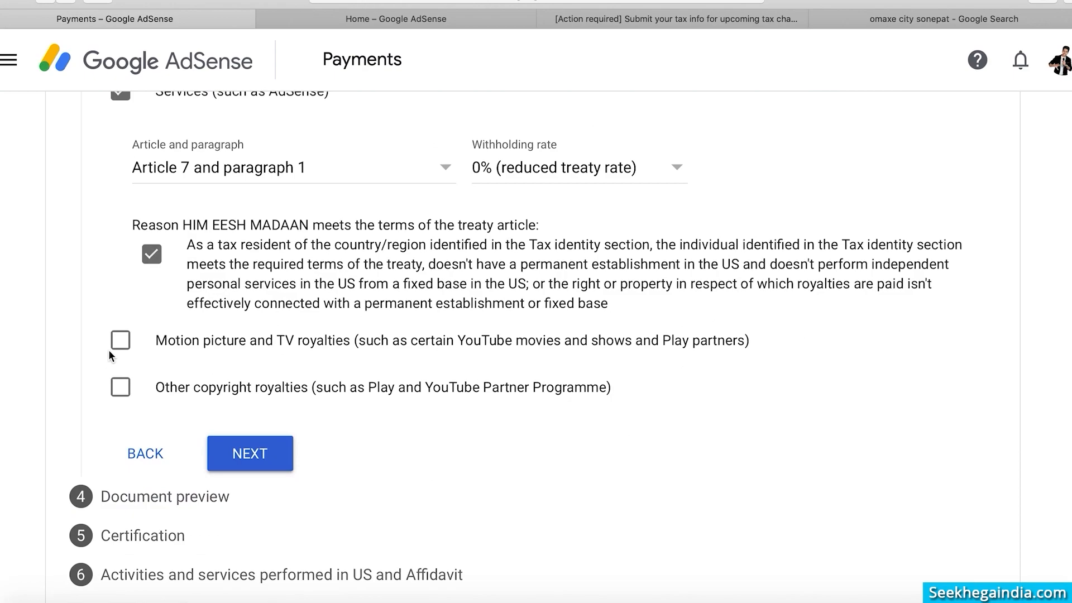
Claim Motion picture and TV royalties under Article 12 and paragraph 2A II at 15% (reduced treaty rate), confirming the treaty reason
scroll(109, 353, up, 1)
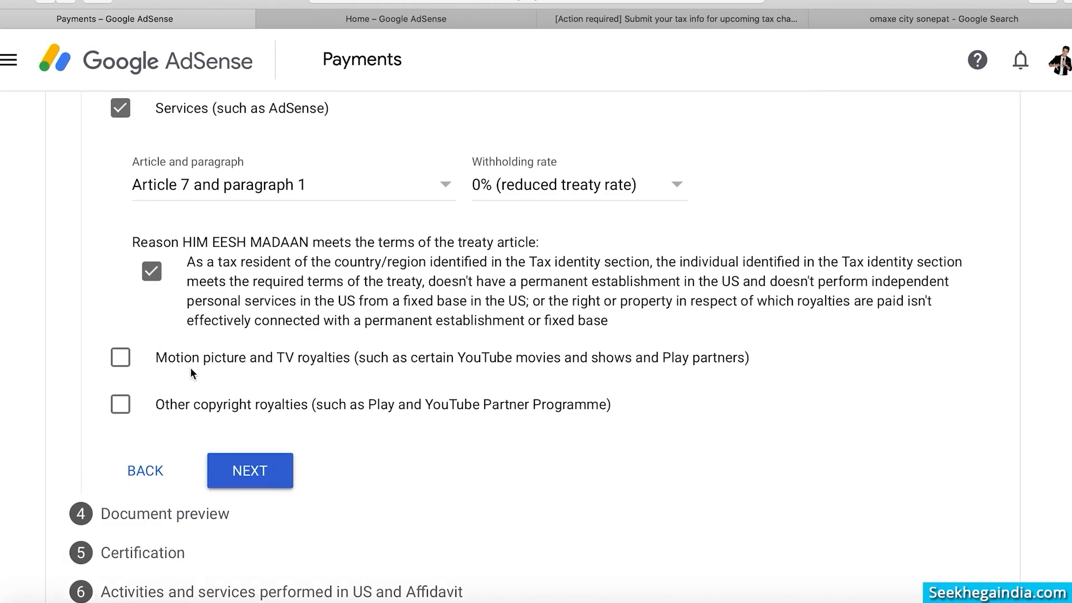
click(120, 358)
scroll(145, 402, down, 2)
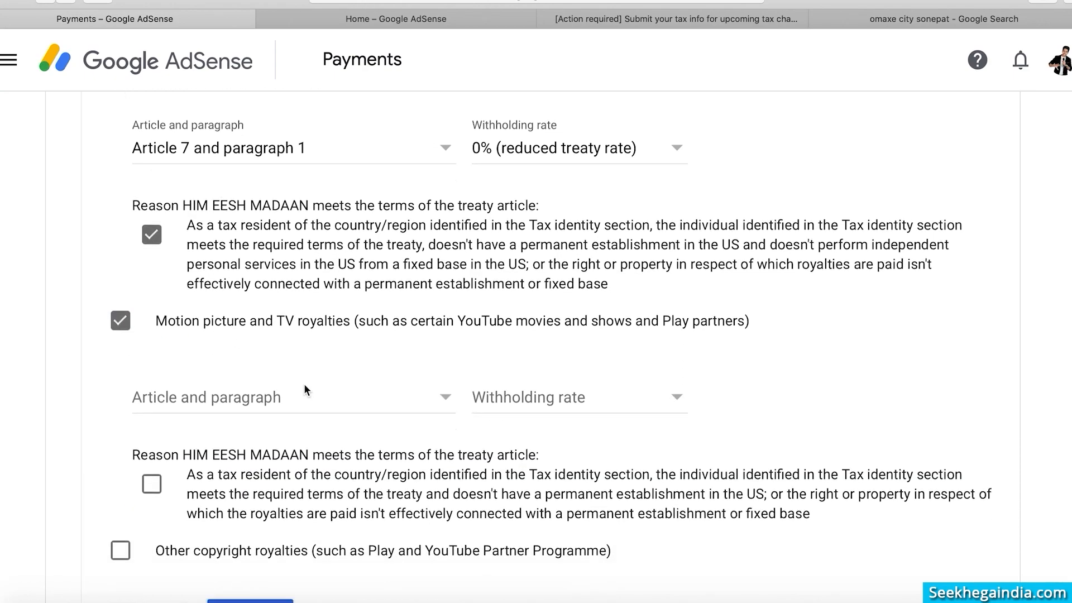
click(147, 476)
click(283, 375)
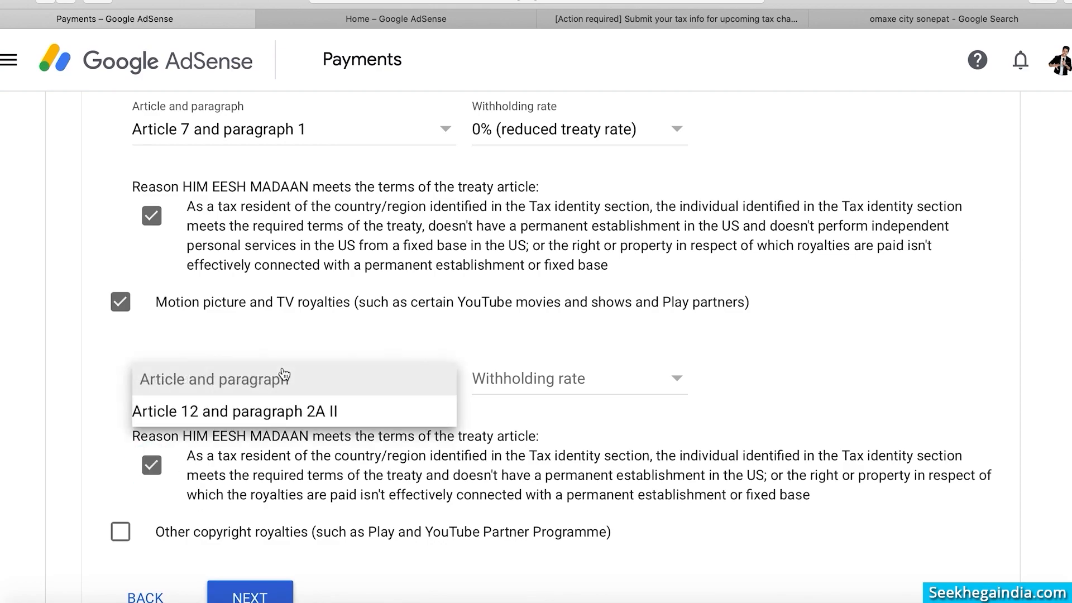
click(283, 410)
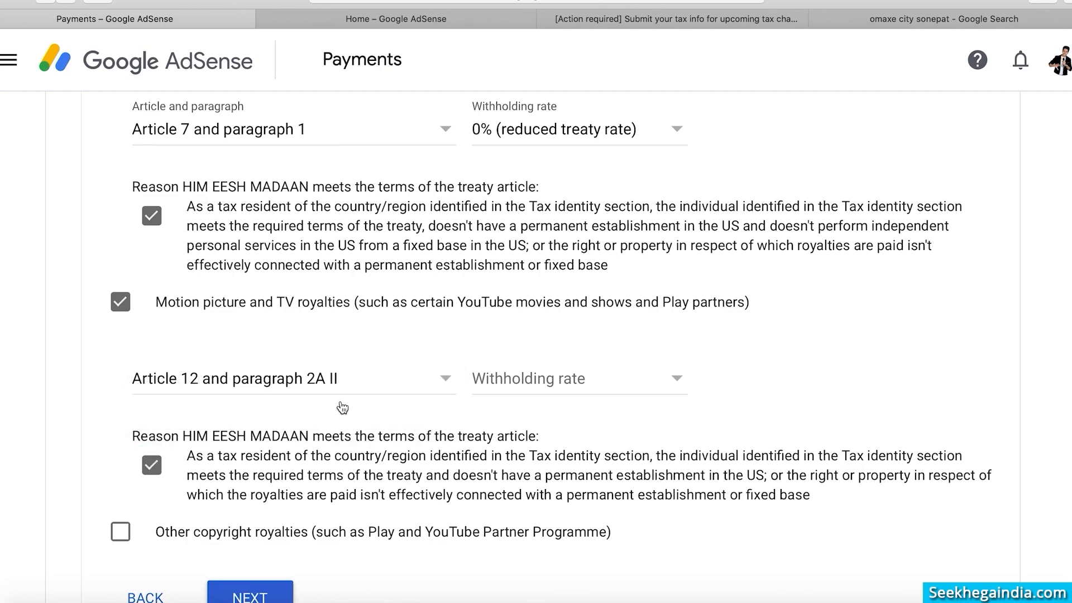
click(587, 386)
click(581, 416)
scroll(637, 445, down, 3)
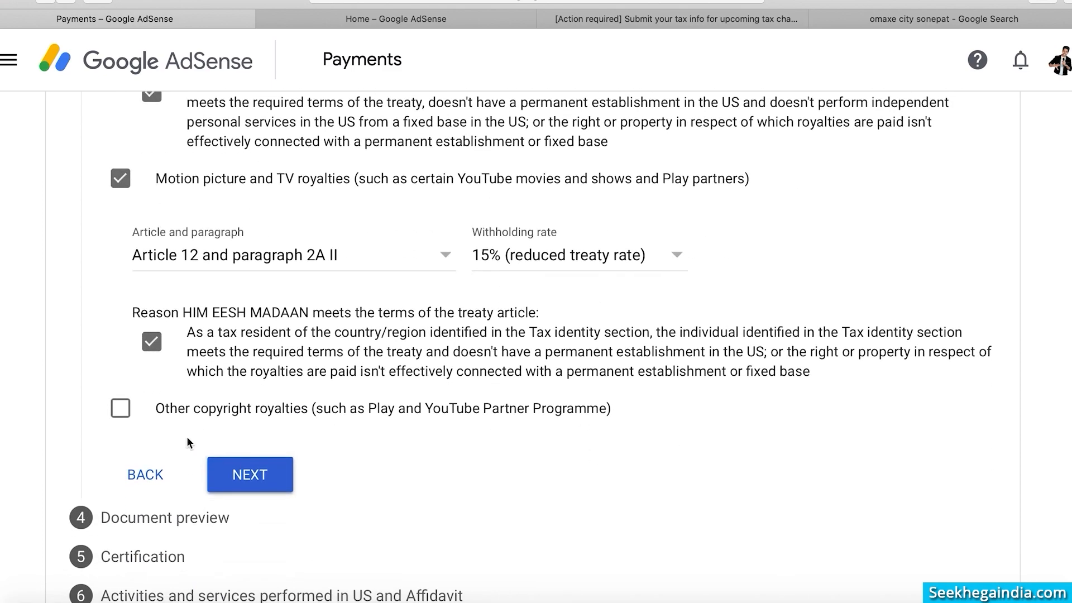
Claim Other copyright royalties under Article 12 and paragraph 2A II with a withholding rate of 15% (reduced treaty rate)
click(122, 411)
scroll(239, 414, down, 1)
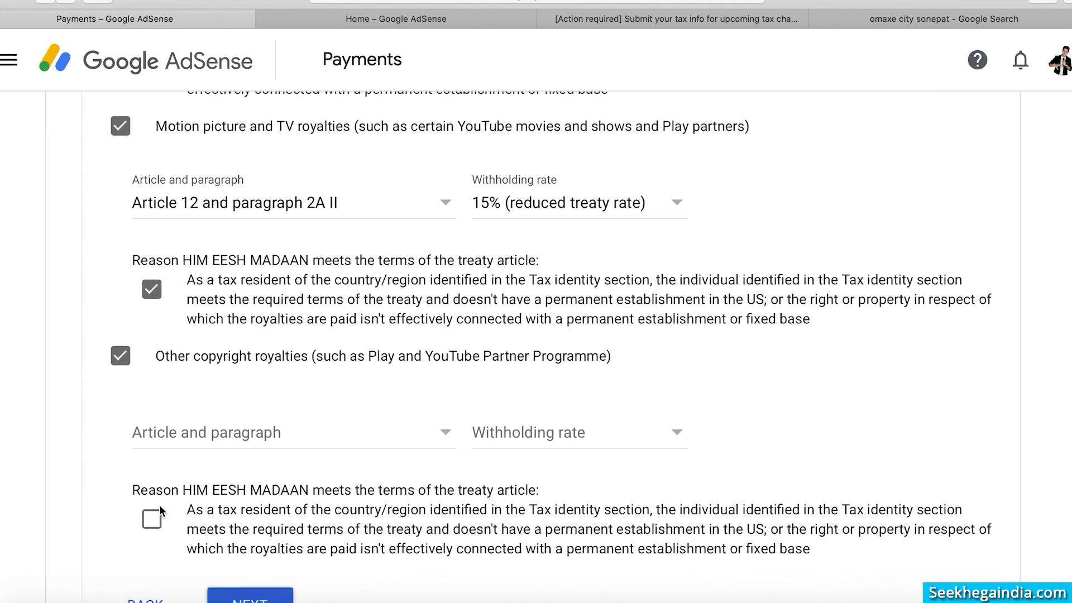
click(200, 445)
click(208, 465)
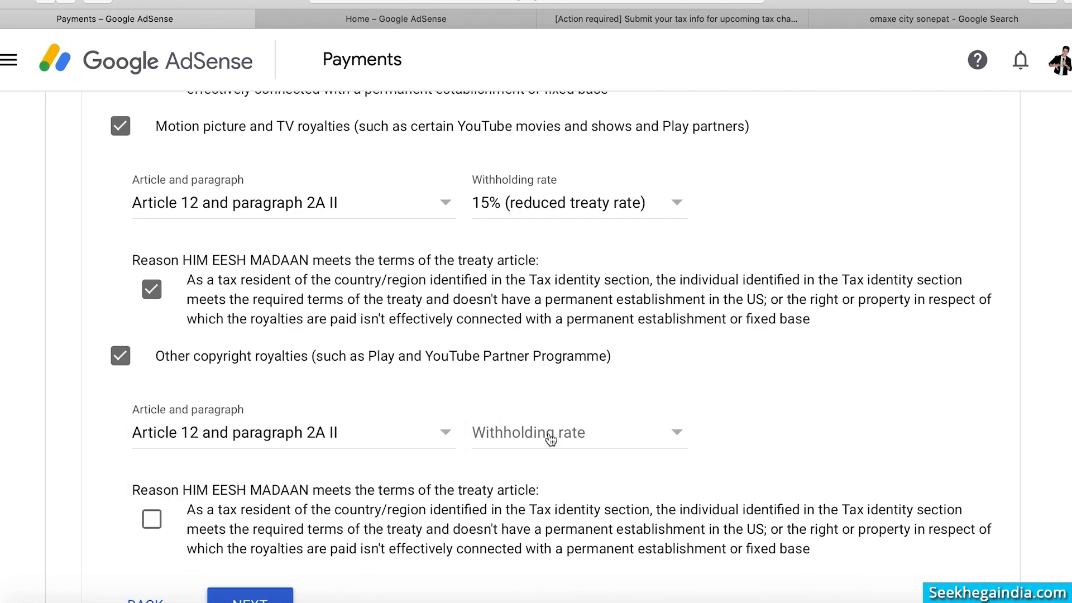
click(556, 439)
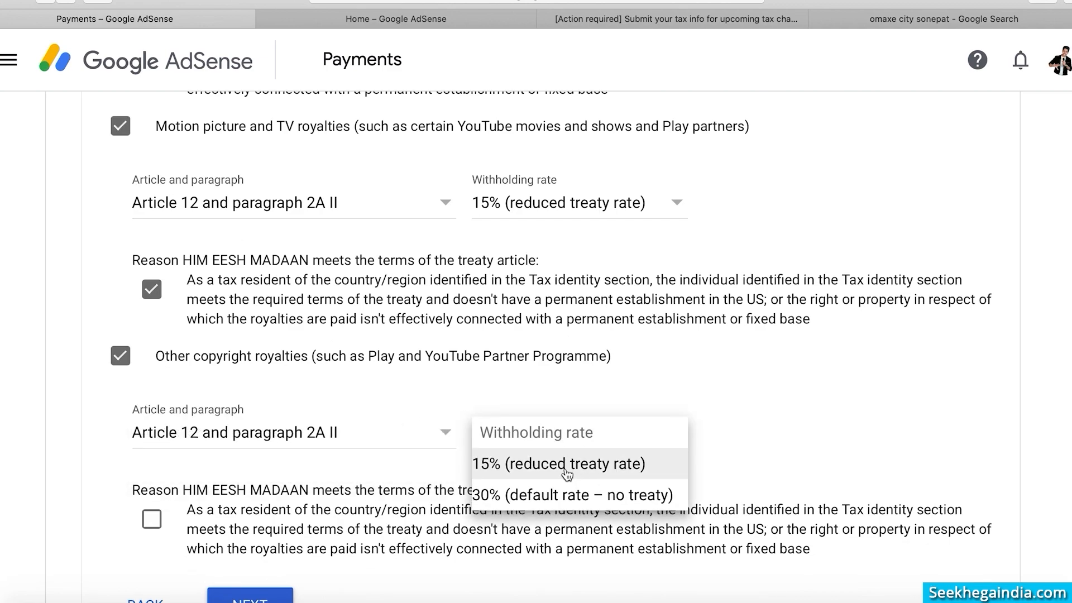
click(567, 472)
scroll(567, 469, down, 5)
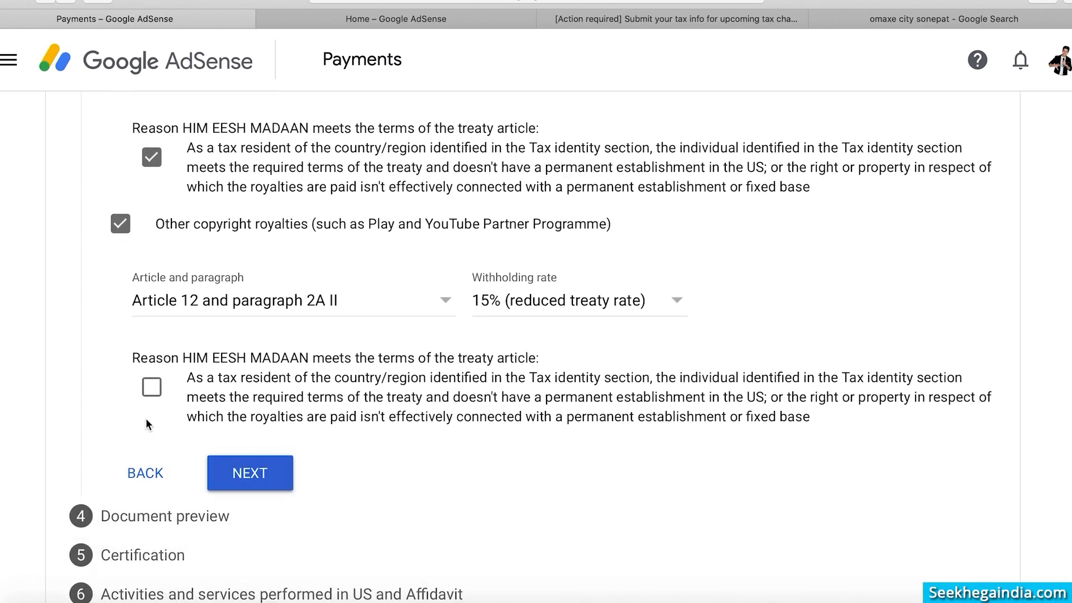
Confirm the treaty reason for Other copyright royalties and continue to the Document preview section
click(152, 391)
scroll(327, 464, down, 1)
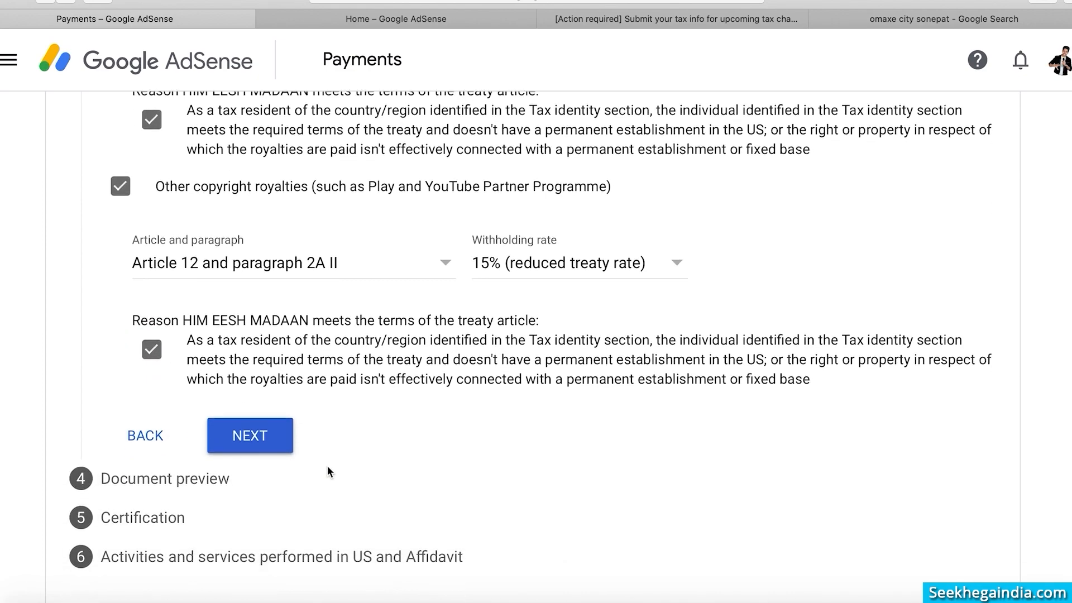
click(281, 445)
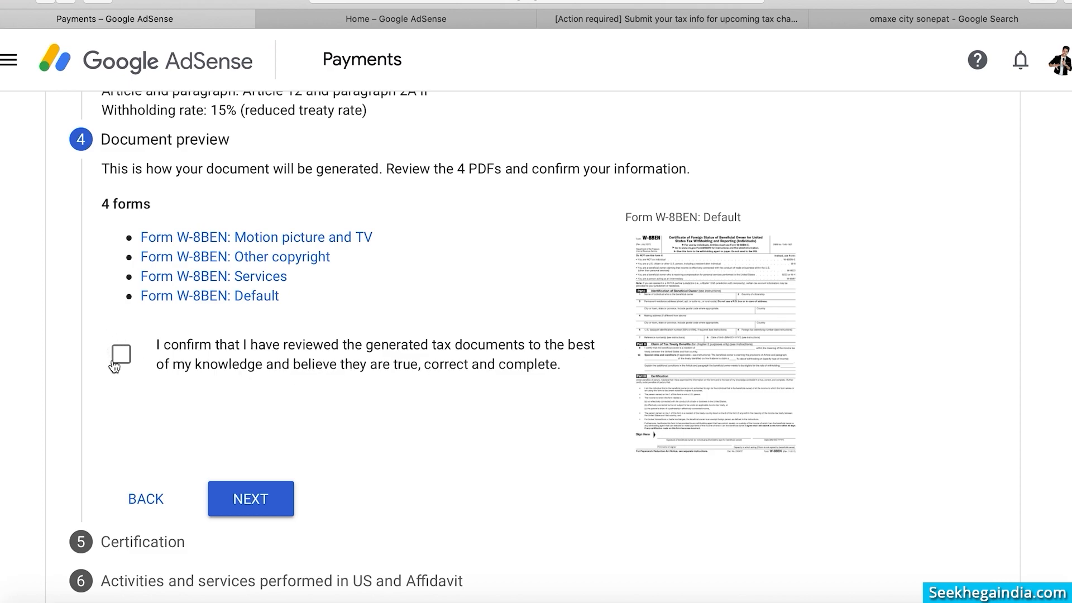
Review the default Form W-8BEN, then confirm the generated tax documents as reviewed and continue to Certification
click(736, 316)
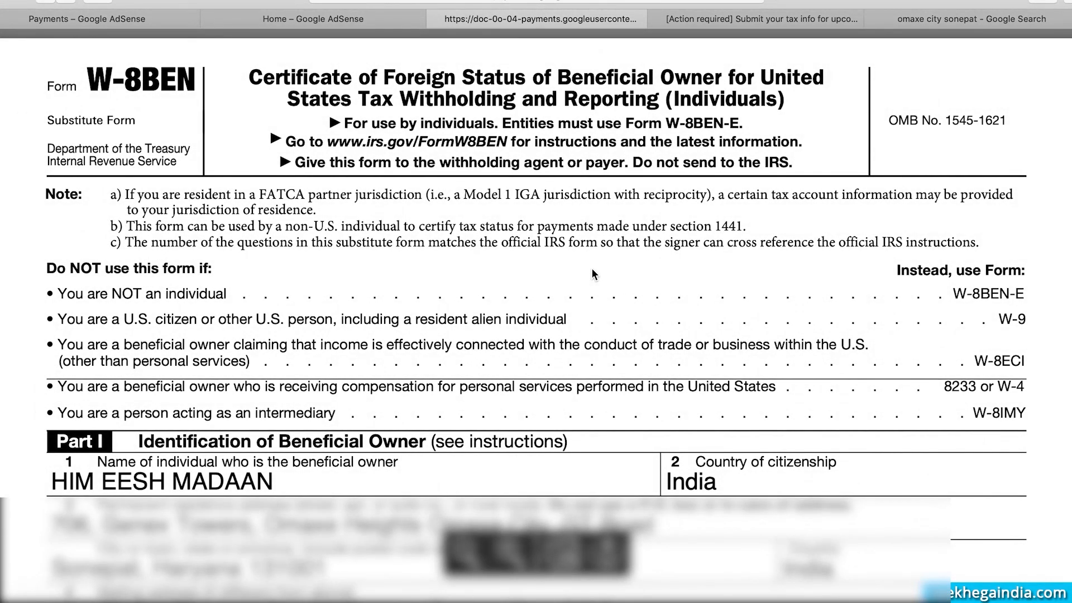
scroll(592, 274, down, 10)
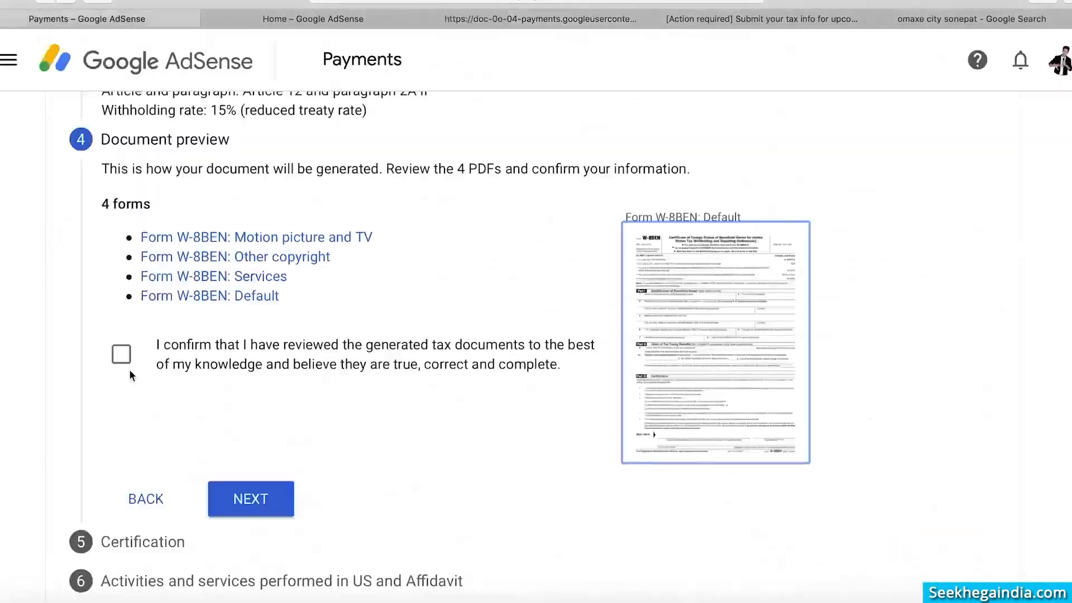
click(124, 357)
scroll(333, 443, down, 1)
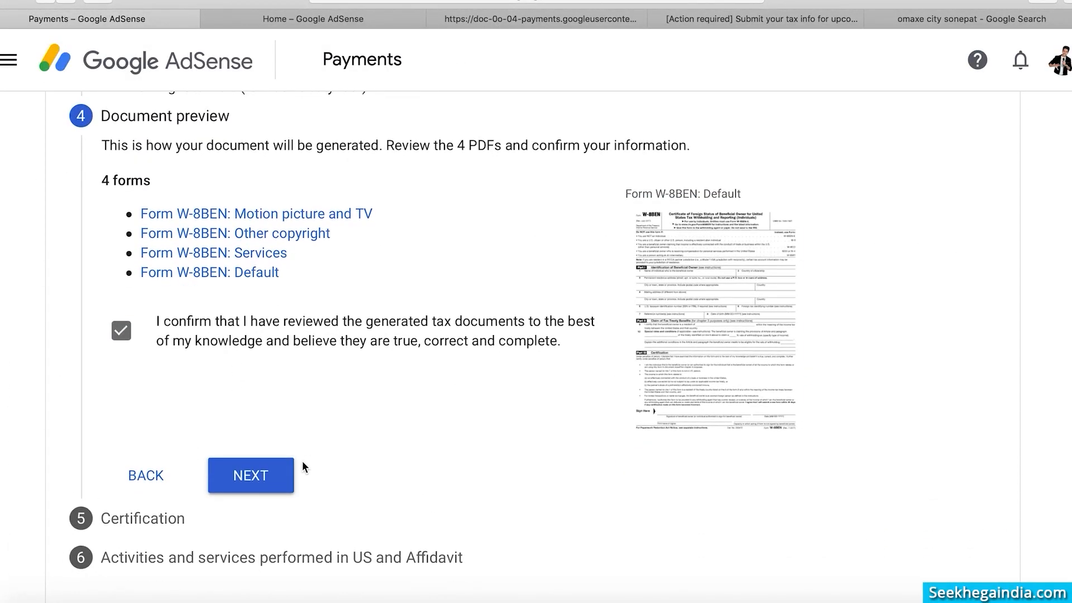
click(274, 481)
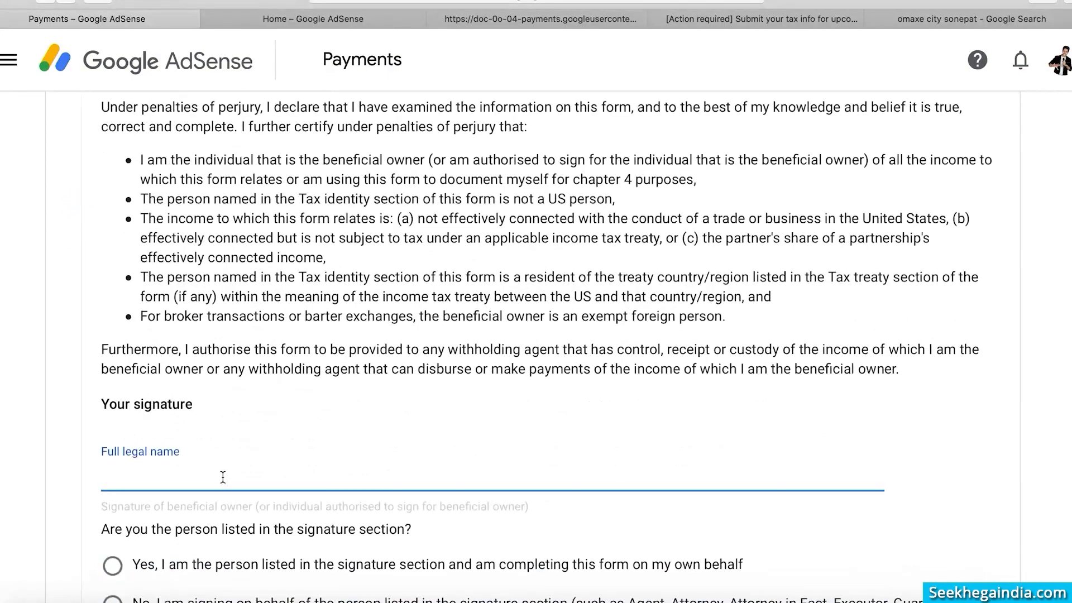
Sign the certification by entering the beneficial owner's full legal name
scroll(223, 478, down, 3)
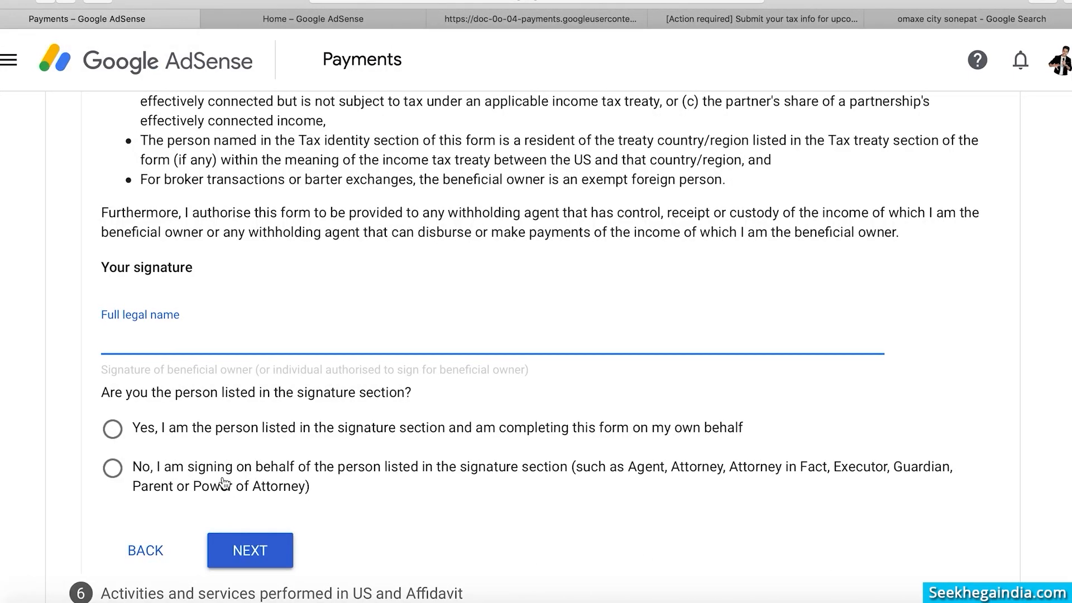
text(HIM EESH M ADA)
key(BackSpace)
key(BackSpace)
key(BackSpace)
key(BackSpace)
text(ADAAN)
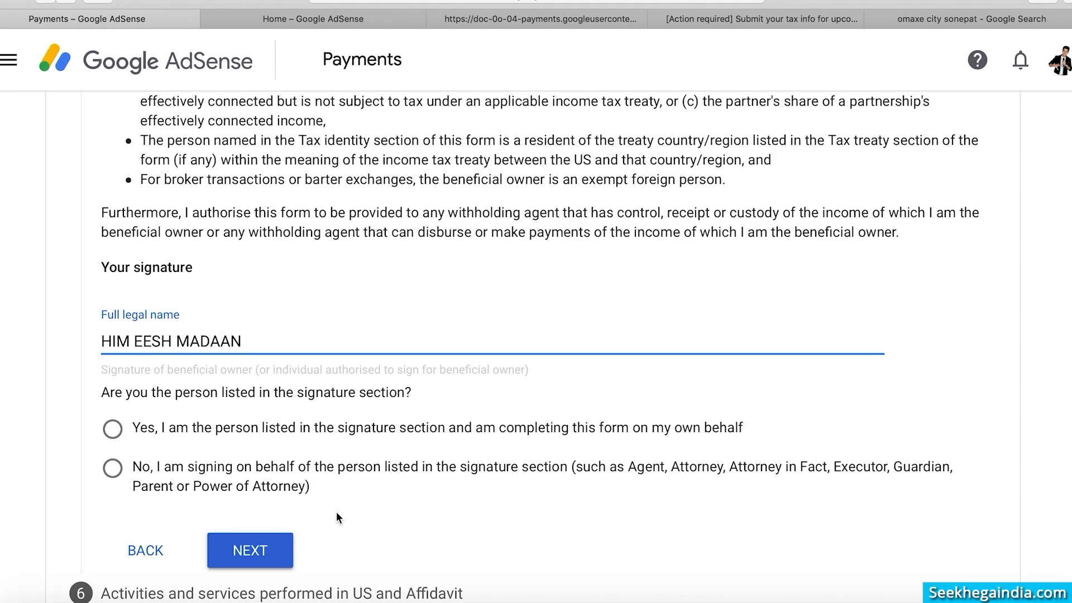
Declare being the person listed in the signature section, completing the form on one's own behalf, and continue to the Activities and services section
scroll(336, 512, down, 1)
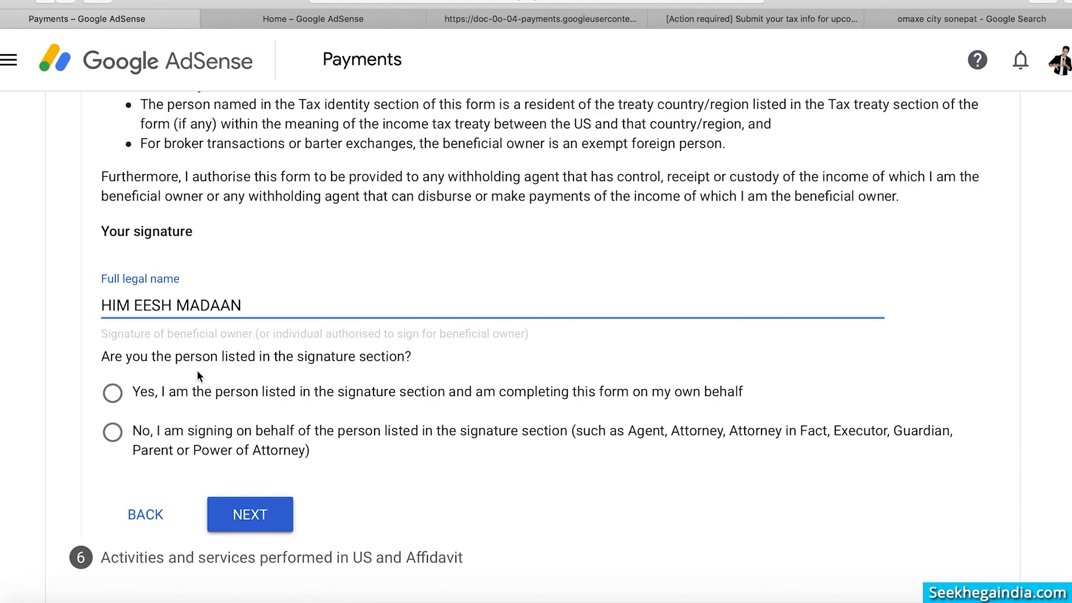
click(114, 395)
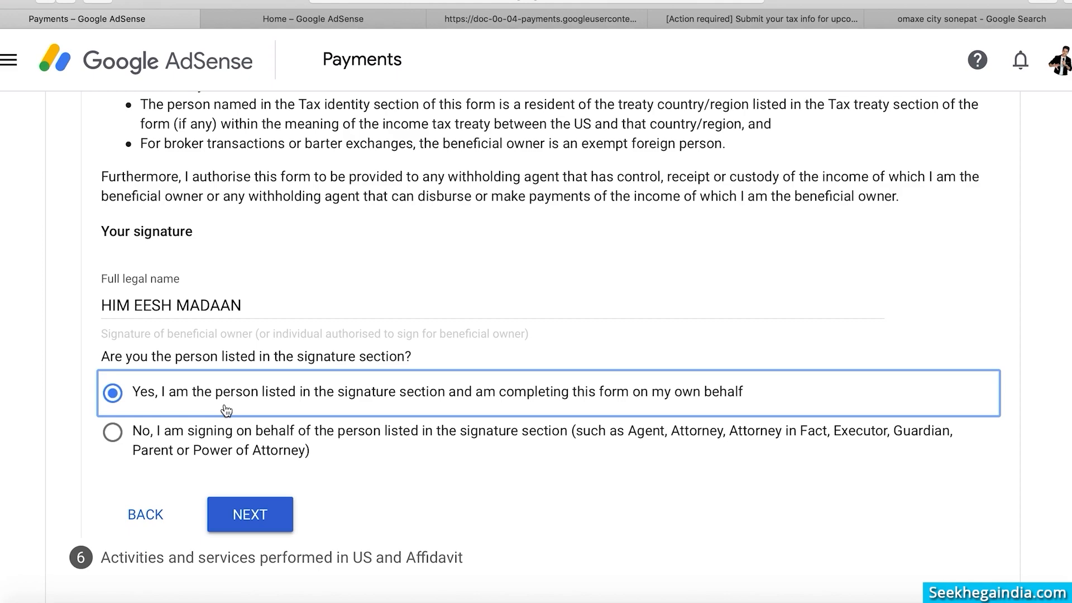
click(258, 517)
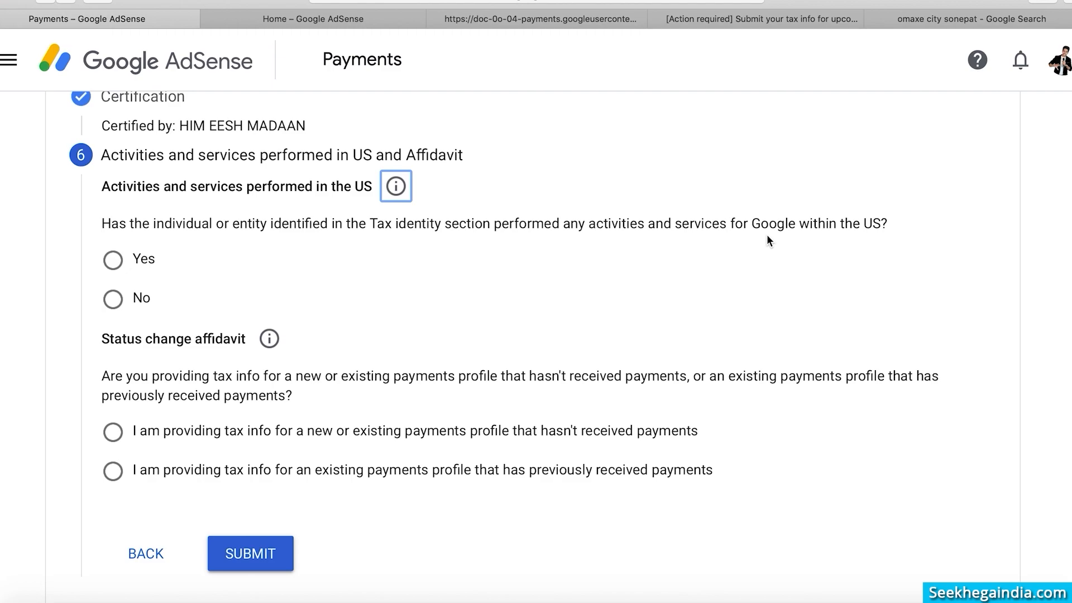
Answer No to activities performed for Google within the US and certify that services are performed solely outside the US
click(115, 301)
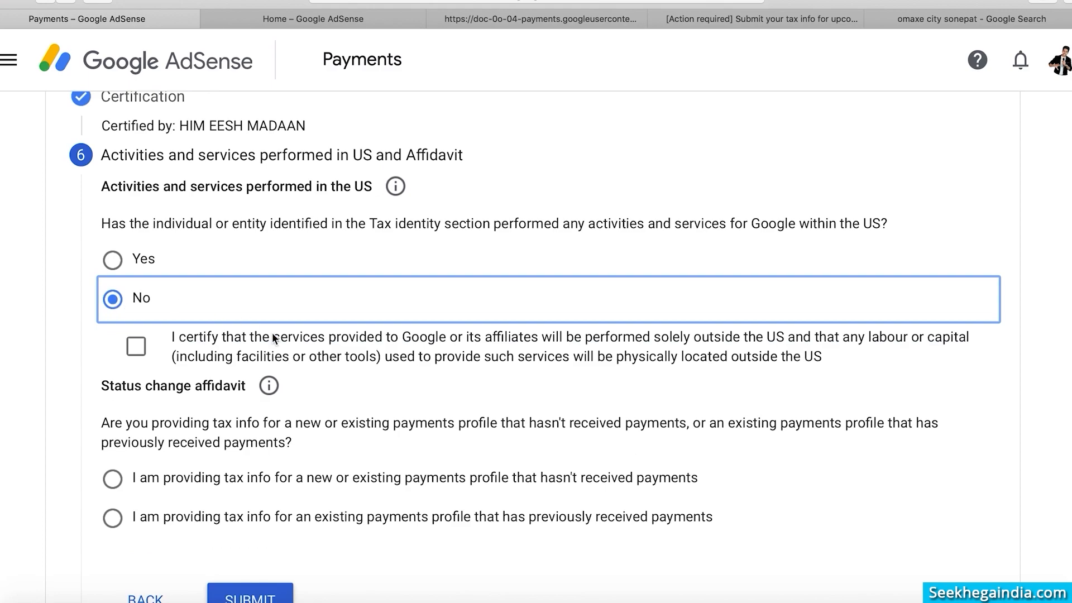
scroll(143, 335, down, 2)
click(136, 269)
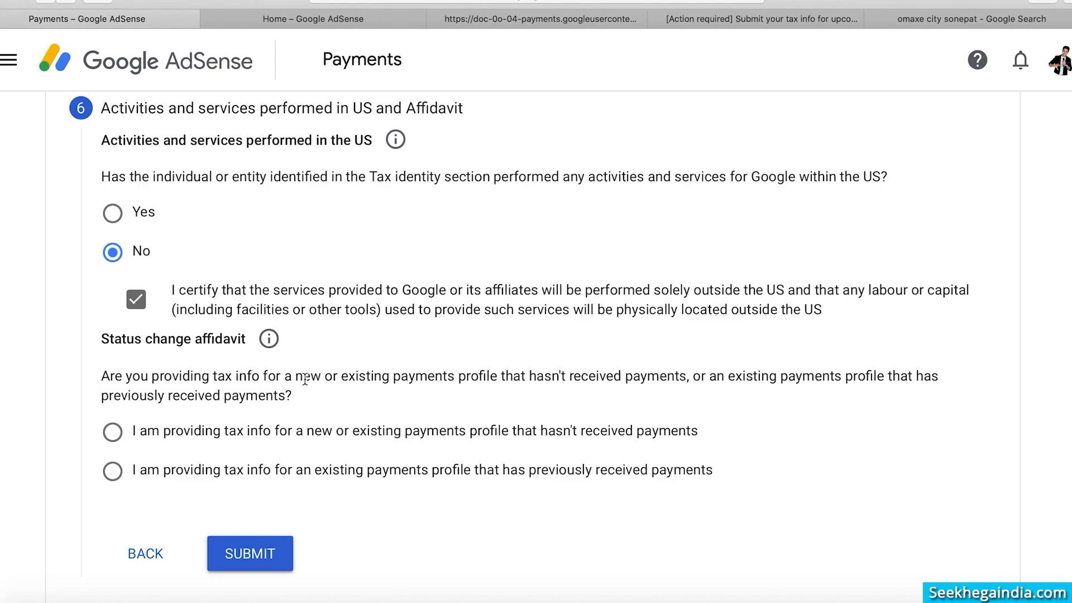
Choose an existing payments profile that has previously received payments, declare the information unchanged since 1 January 2020, and submit the tax form
drag(295, 379, 332, 379)
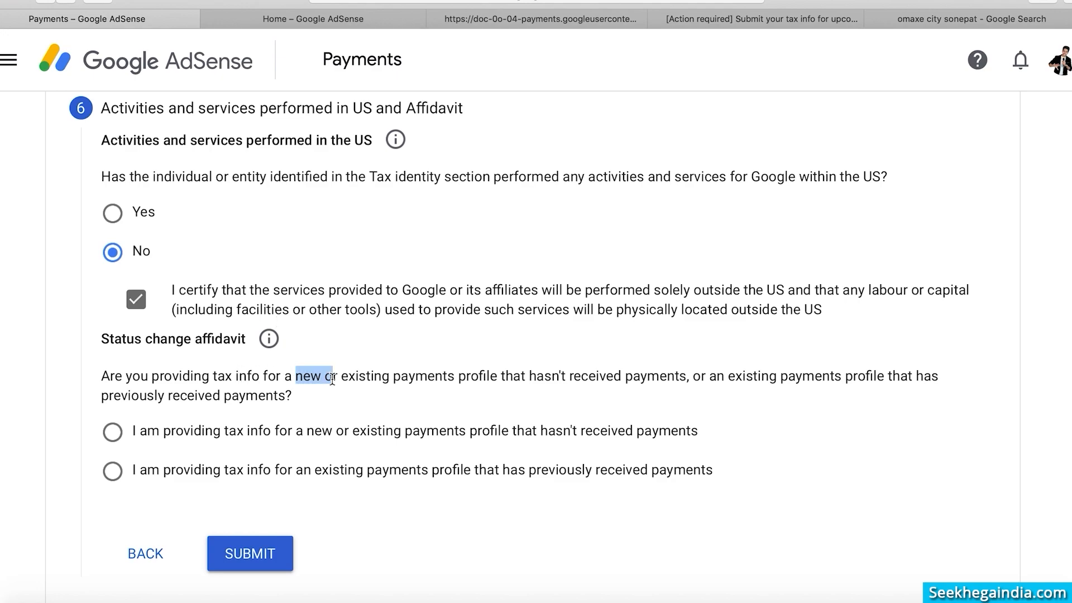
click(194, 471)
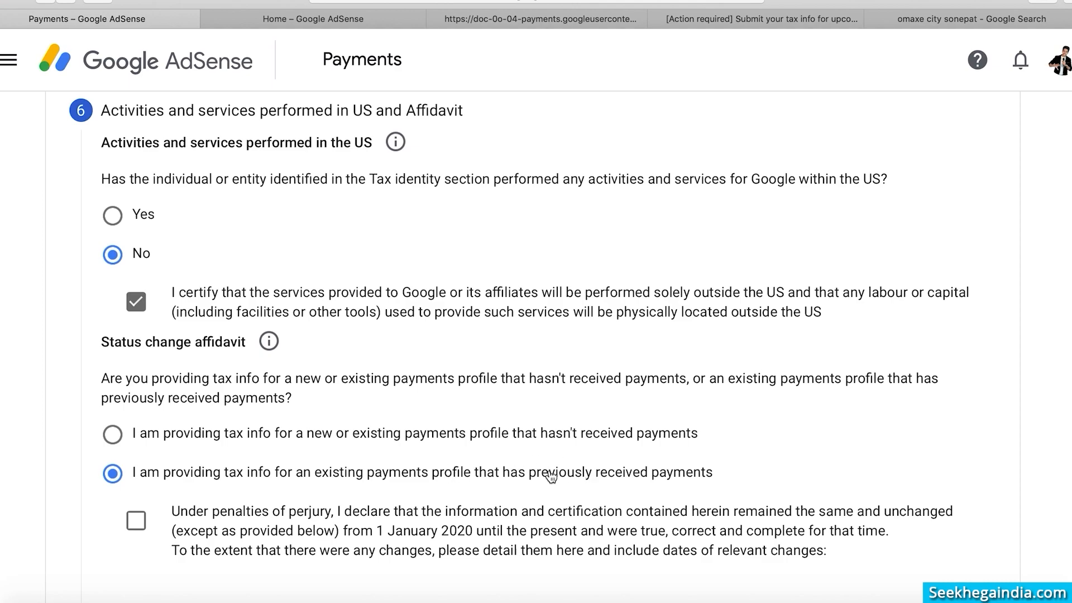
click(140, 524)
scroll(227, 463, down, 3)
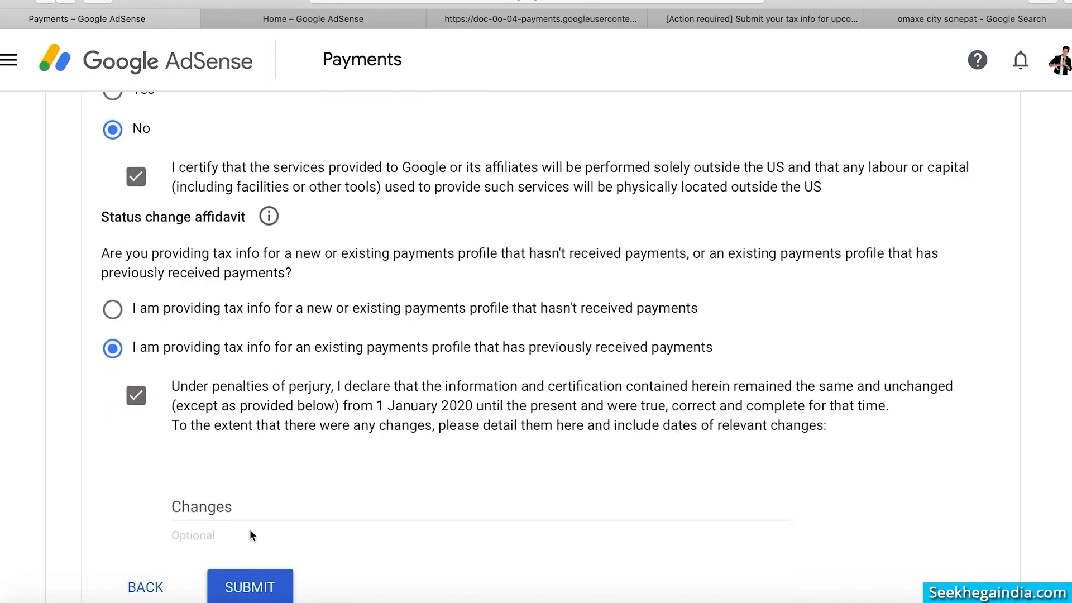
scroll(297, 462, down, 1)
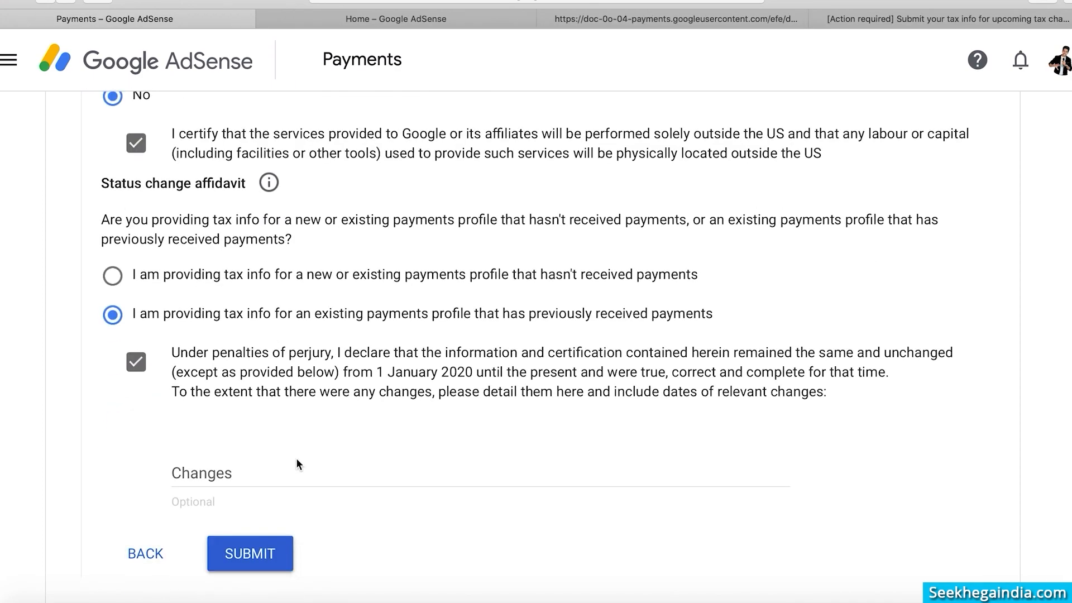
click(259, 561)
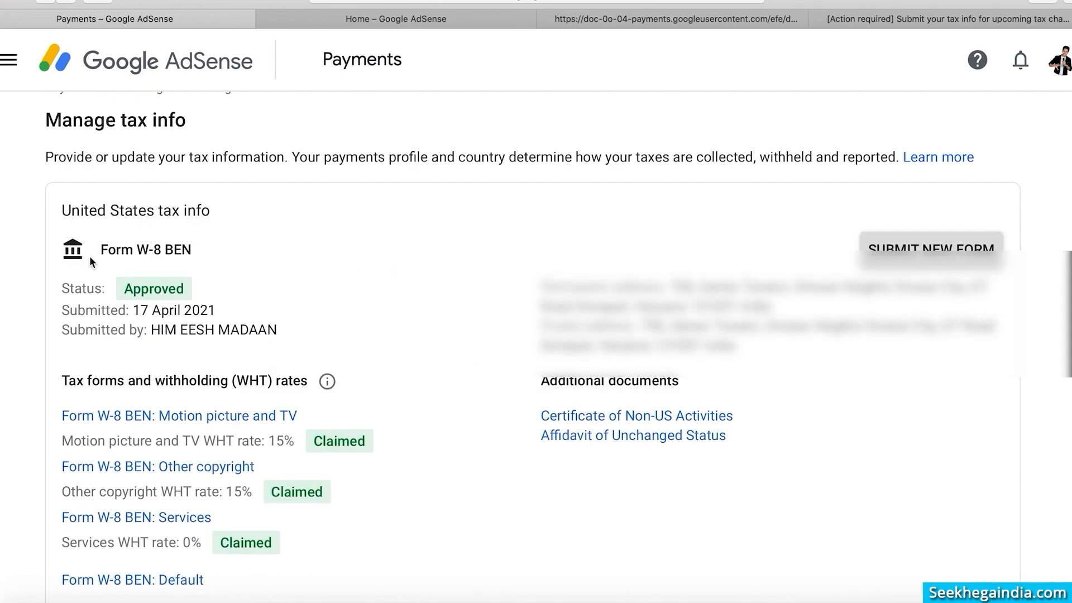